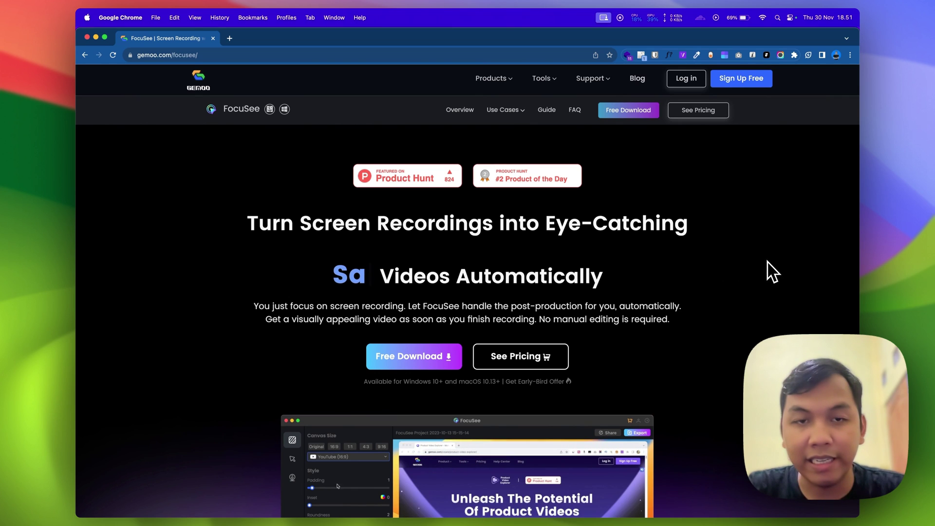
- Go from the FocuSee landing page to See Pricing, showing the $95.99, $69.99 and $179.99 plans
scroll(758, 268, down, 1)
scroll(753, 267, up, 1)
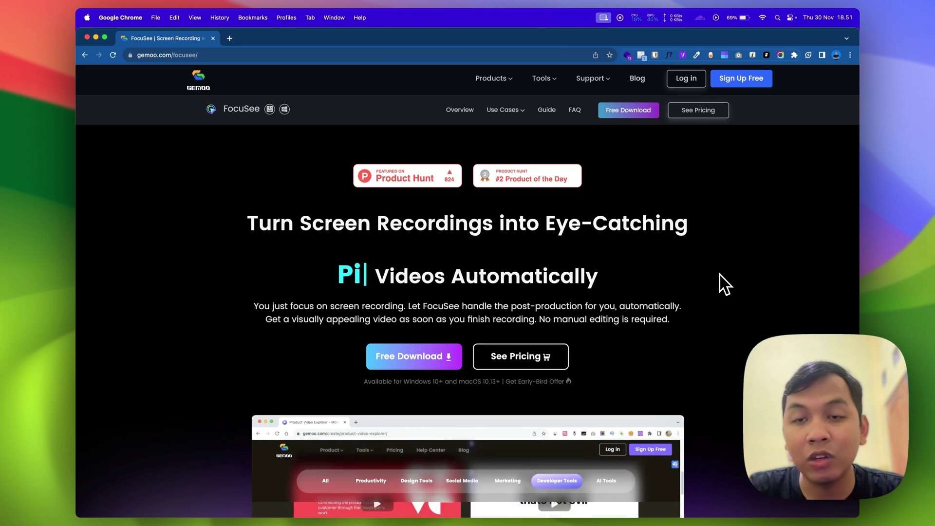
scroll(724, 283, down, 1)
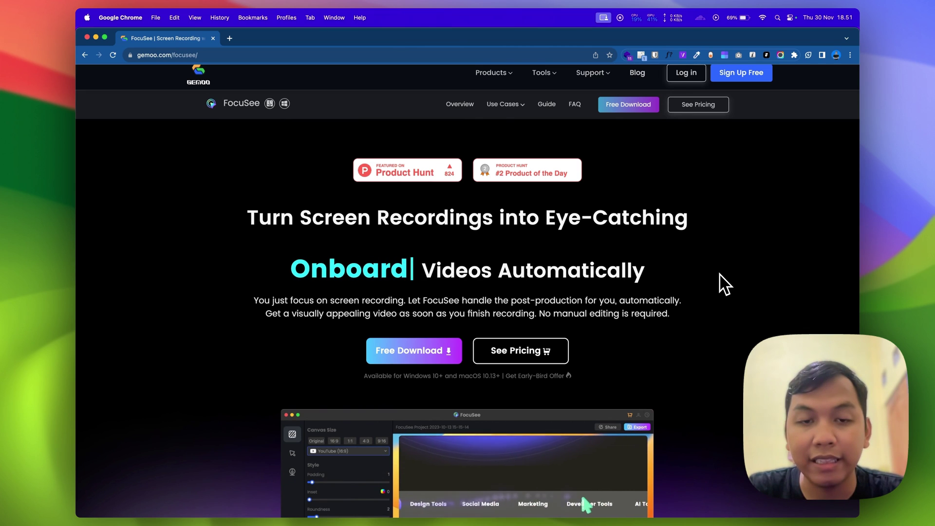
scroll(724, 283, down, 2)
scroll(725, 282, up, 3)
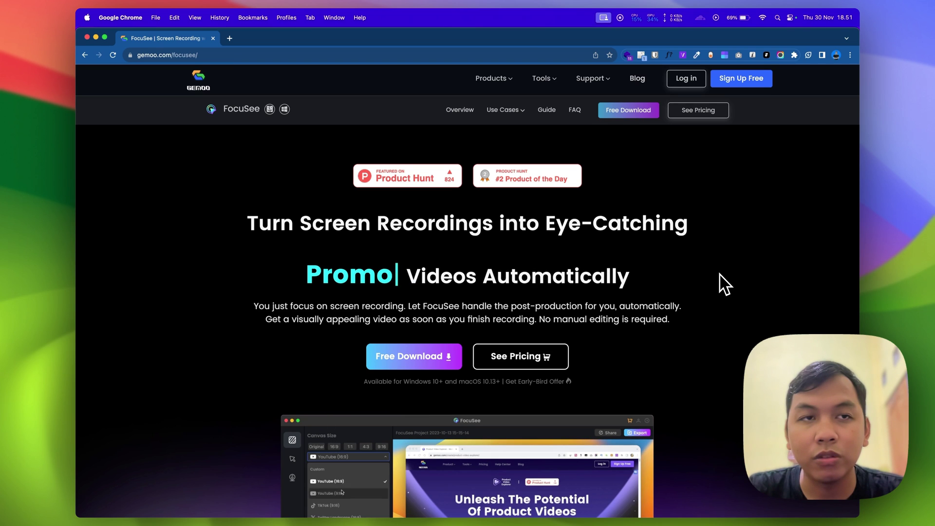
scroll(724, 285, down, 5)
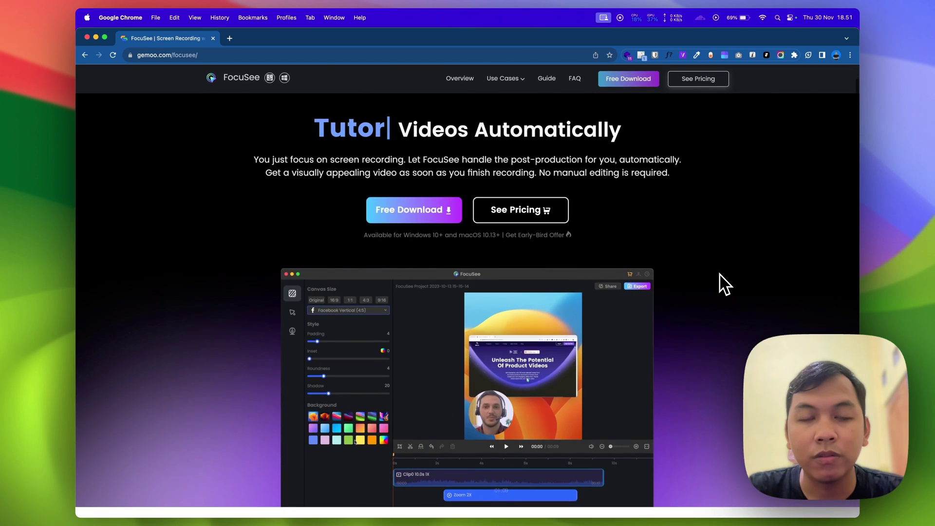
scroll(725, 285, down, 3)
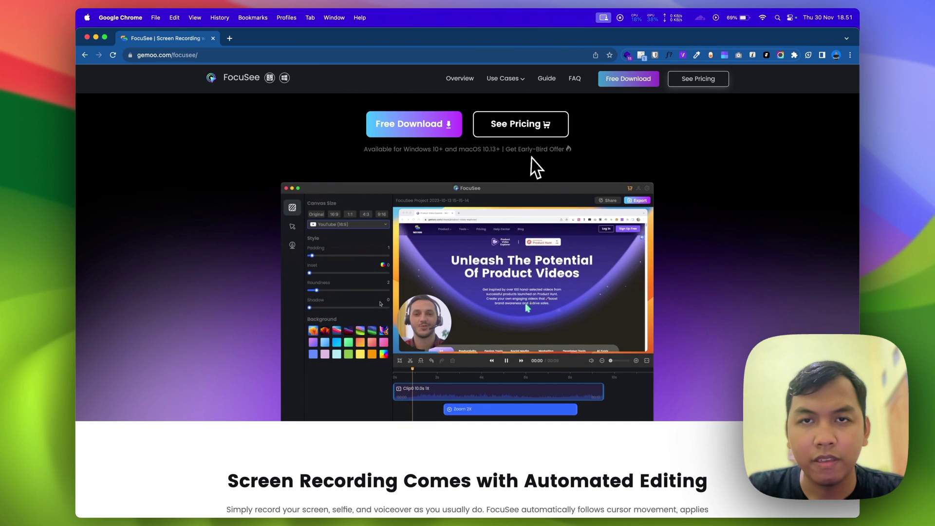
click(521, 132)
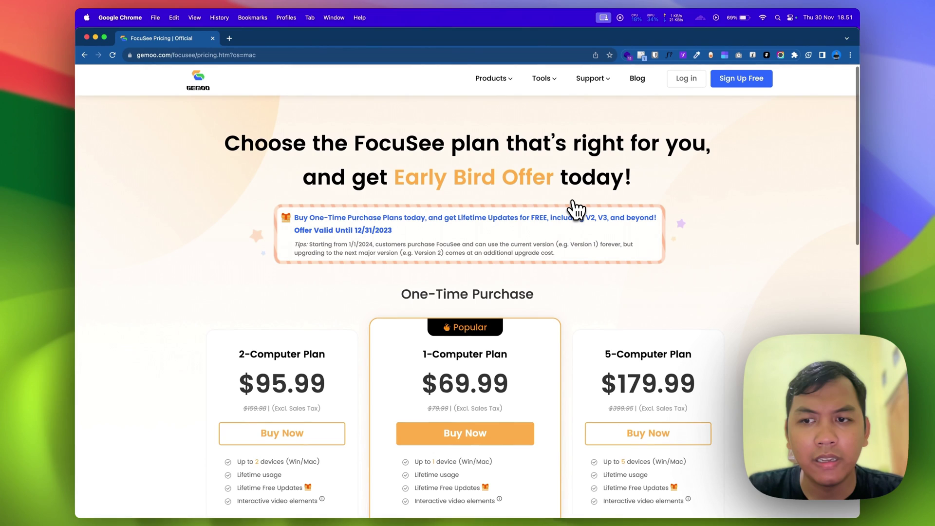
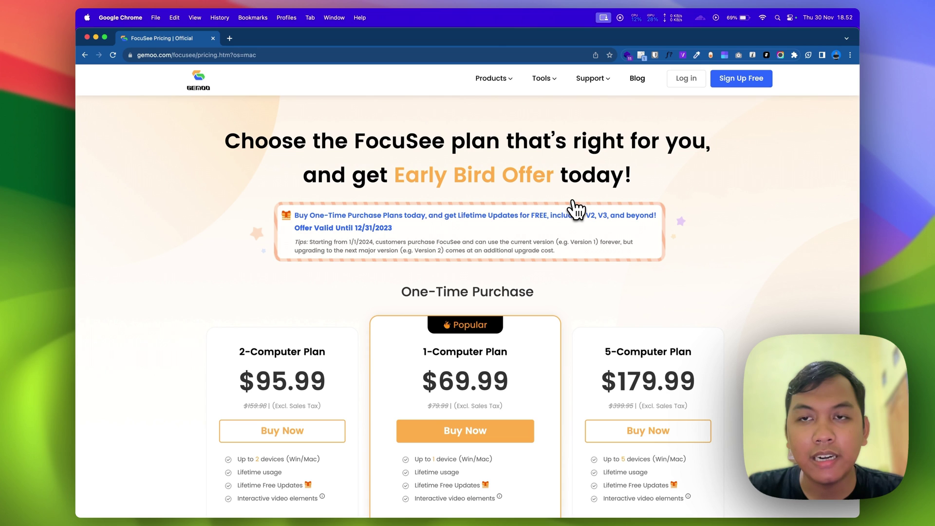
- Scroll through the FocuSee pricing plans and FAQ section
scroll(576, 210, down, 5)
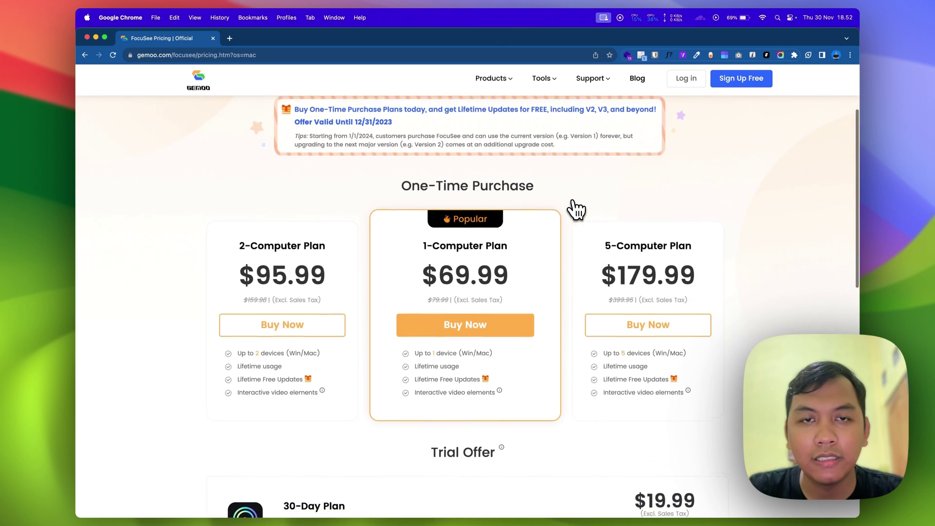
scroll(576, 209, down, 2)
scroll(576, 209, down, 2)
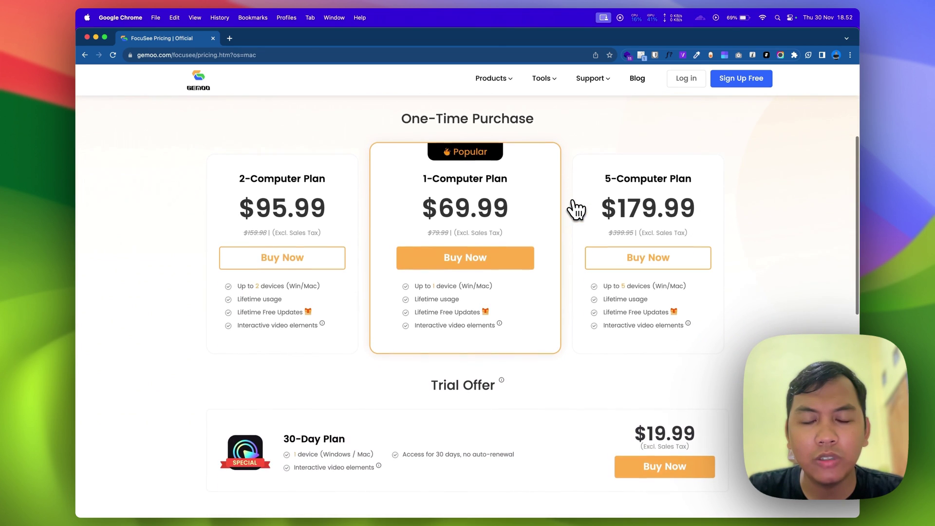
scroll(576, 210, up, 1)
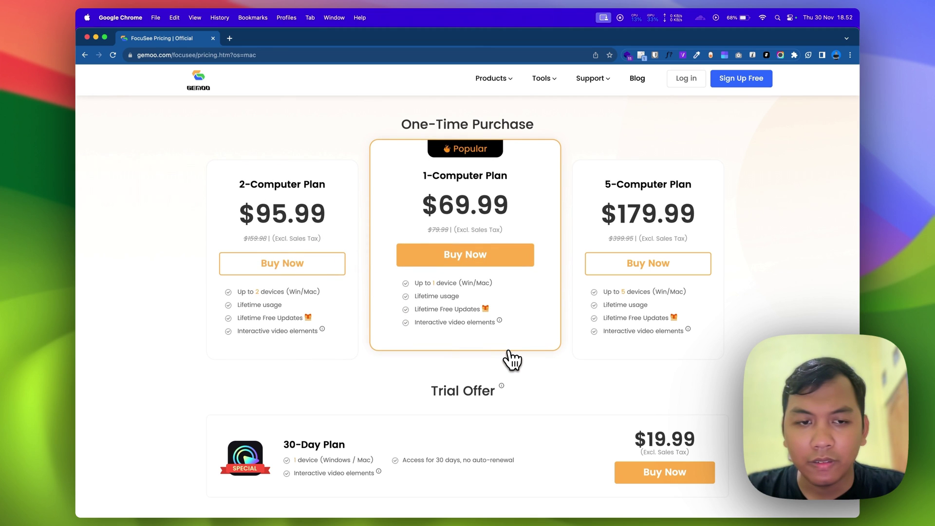
scroll(511, 360, down, 1)
scroll(511, 360, down, 2)
scroll(511, 360, down, 1)
scroll(511, 360, down, 1)
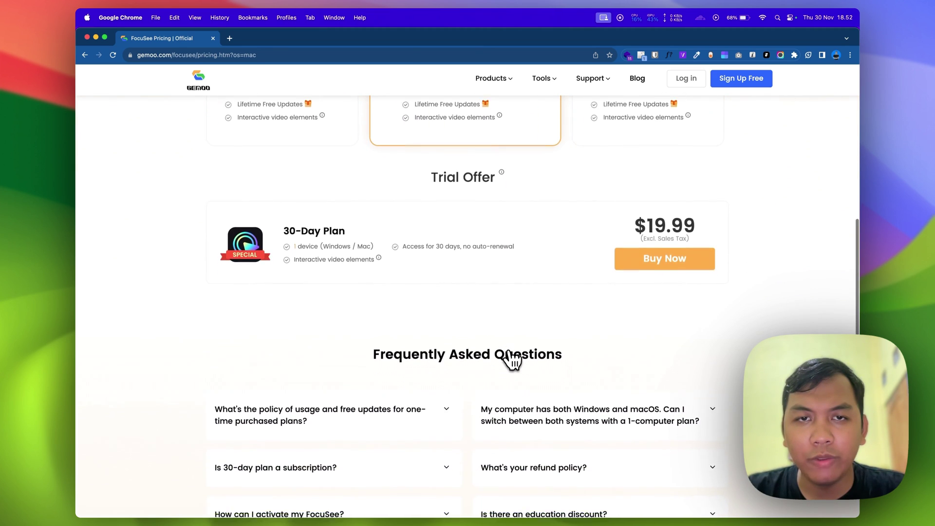
scroll(458, 173, down, 1)
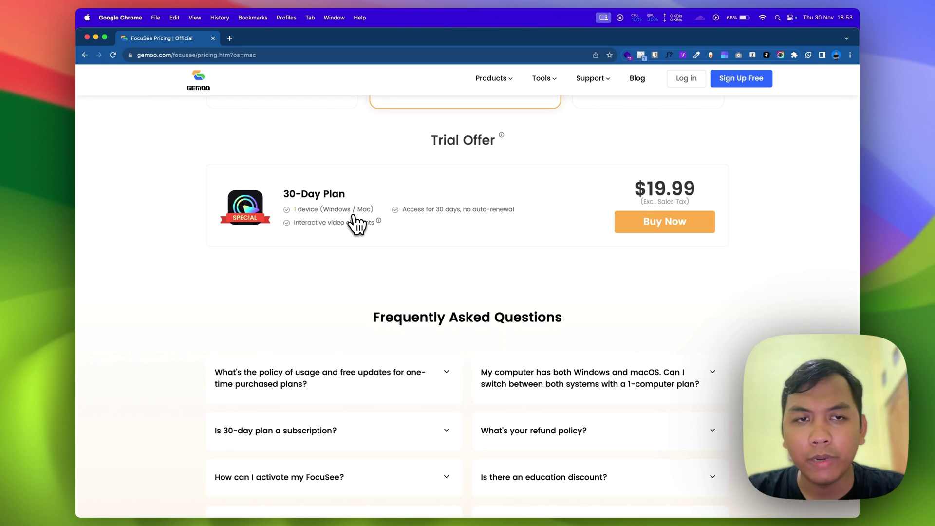
scroll(382, 250, down, 1)
- Scroll past the use cases and highlights to the Trim and Change Speed and Pick A Layout cards
scroll(381, 250, left, 5)
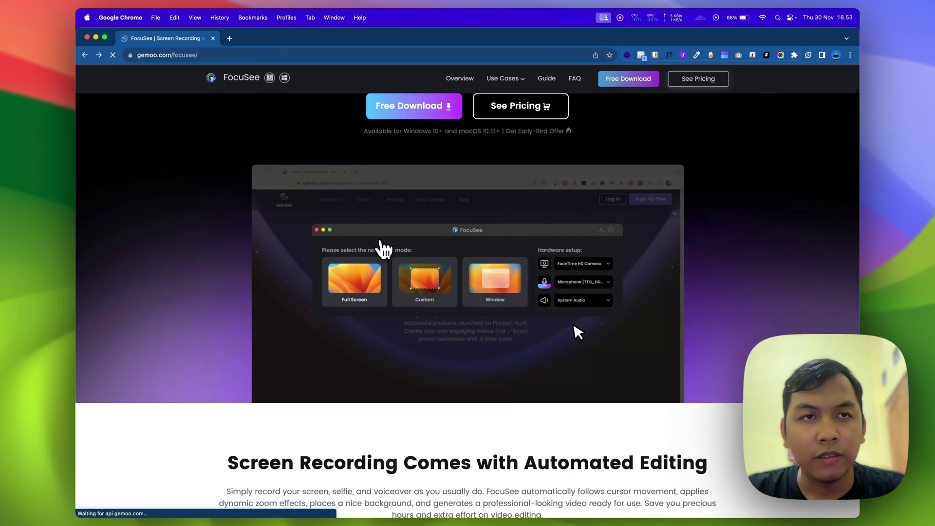
scroll(443, 261, down, 7)
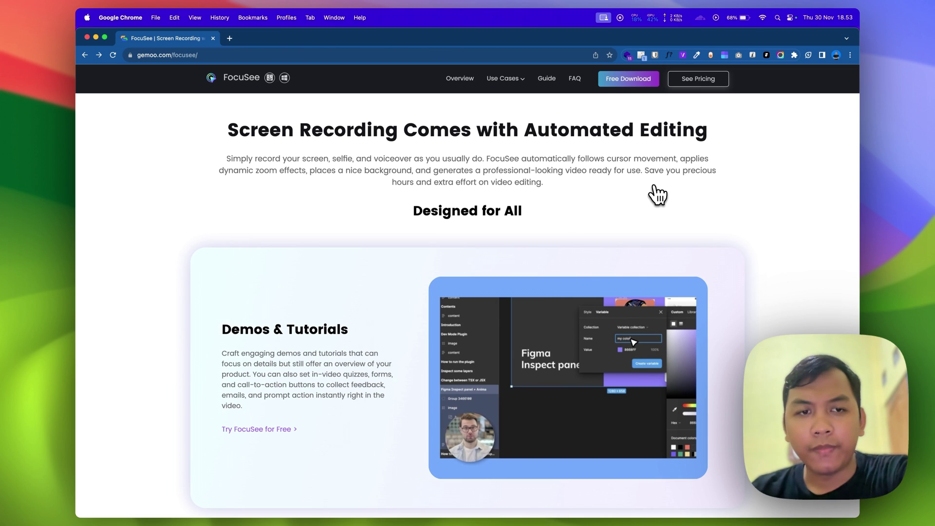
scroll(657, 195, down, 2)
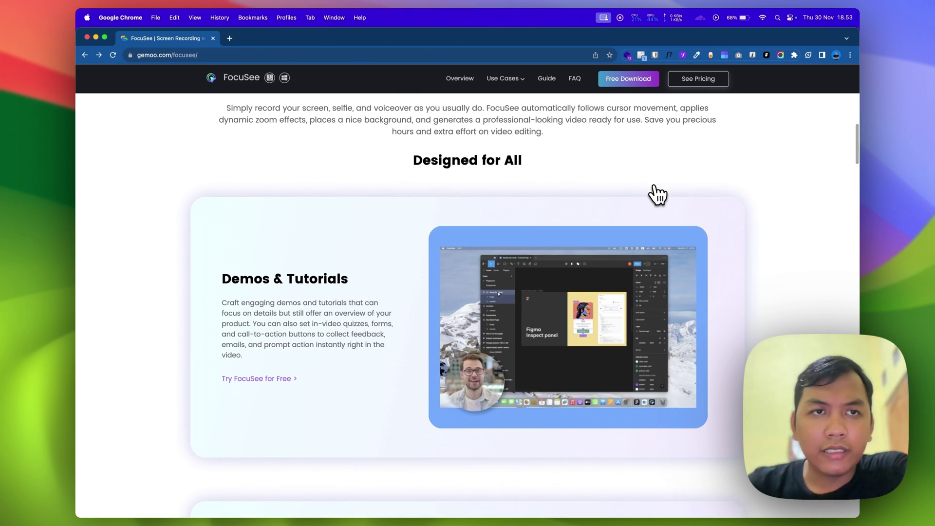
scroll(657, 195, down, 1)
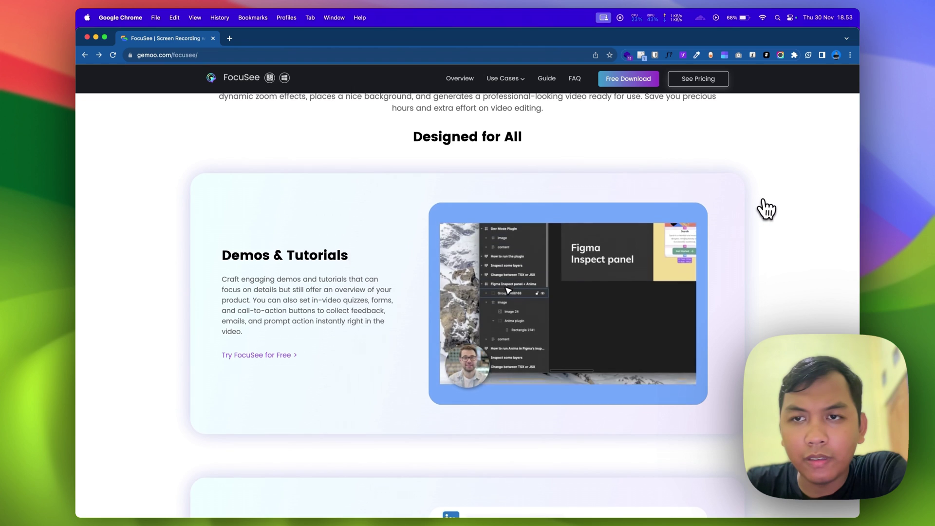
scroll(767, 209, down, 2)
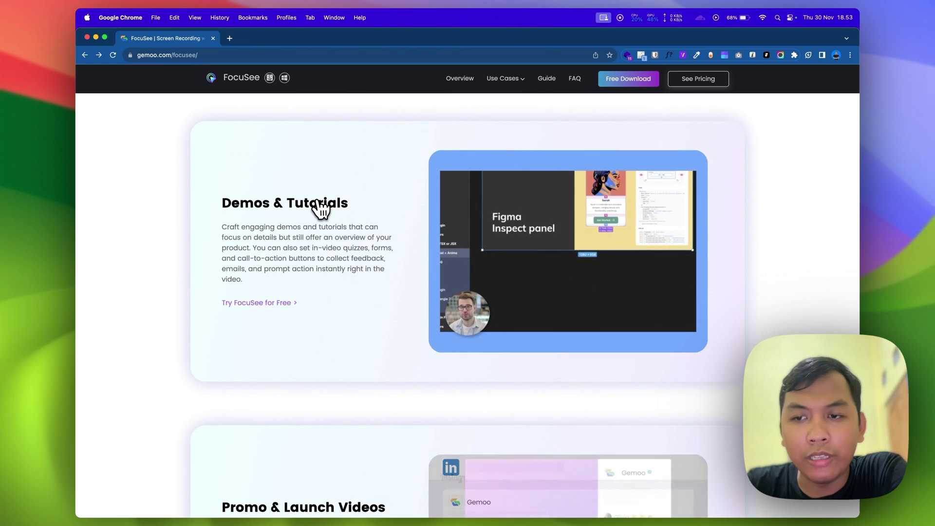
scroll(317, 208, down, 5)
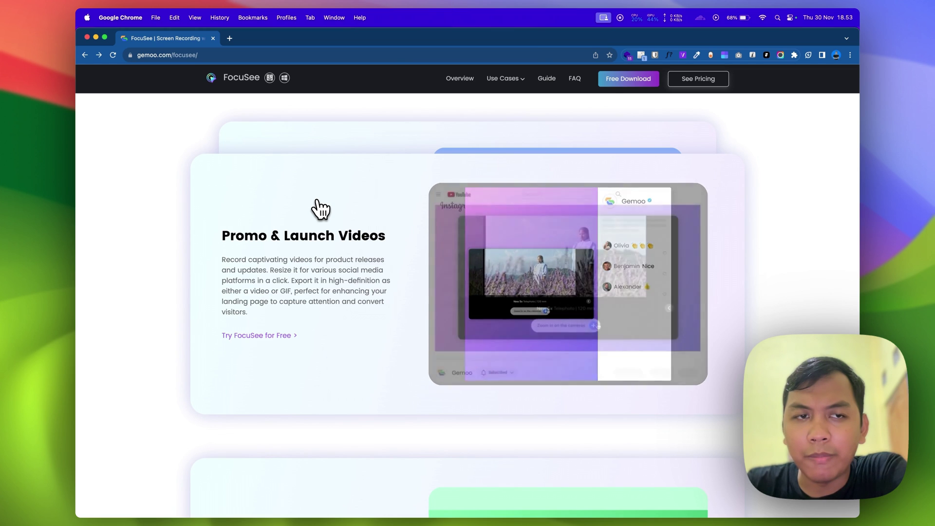
scroll(320, 209, down, 5)
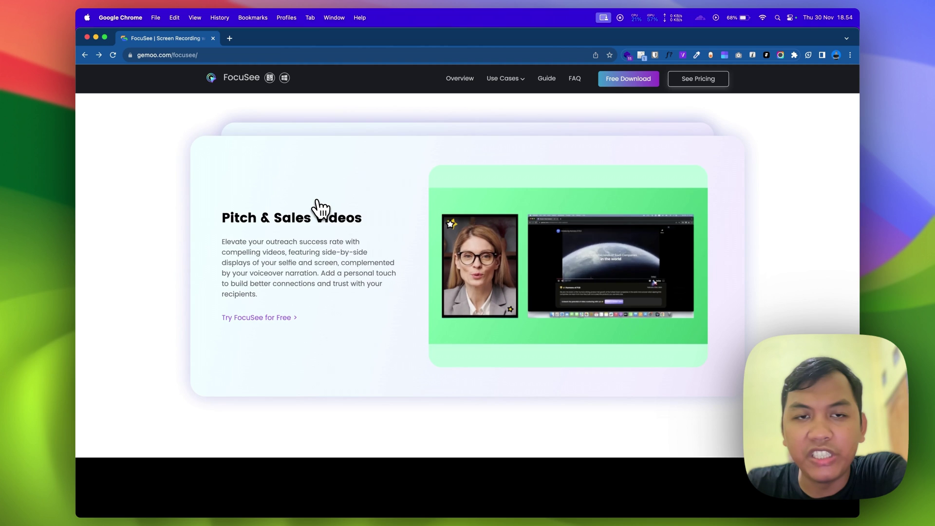
scroll(318, 209, down, 10)
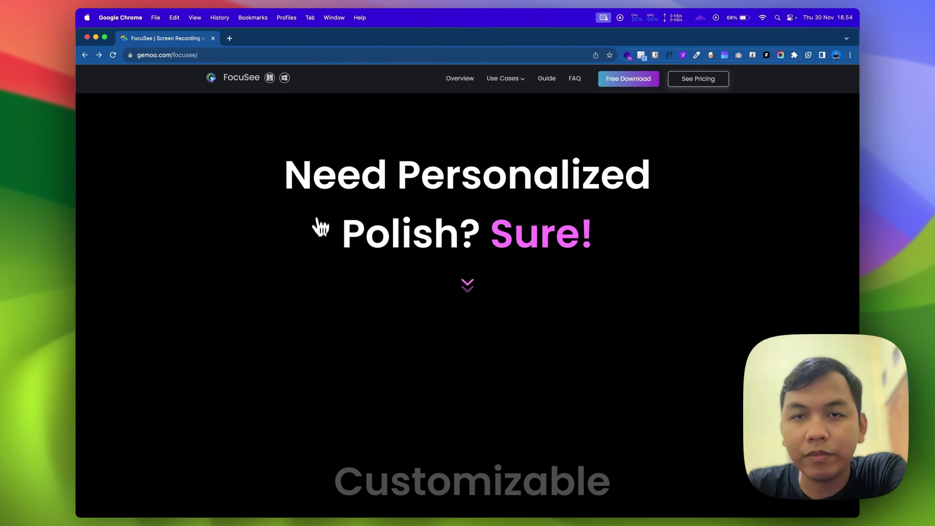
scroll(319, 236, down, 5)
scroll(320, 240, down, 2)
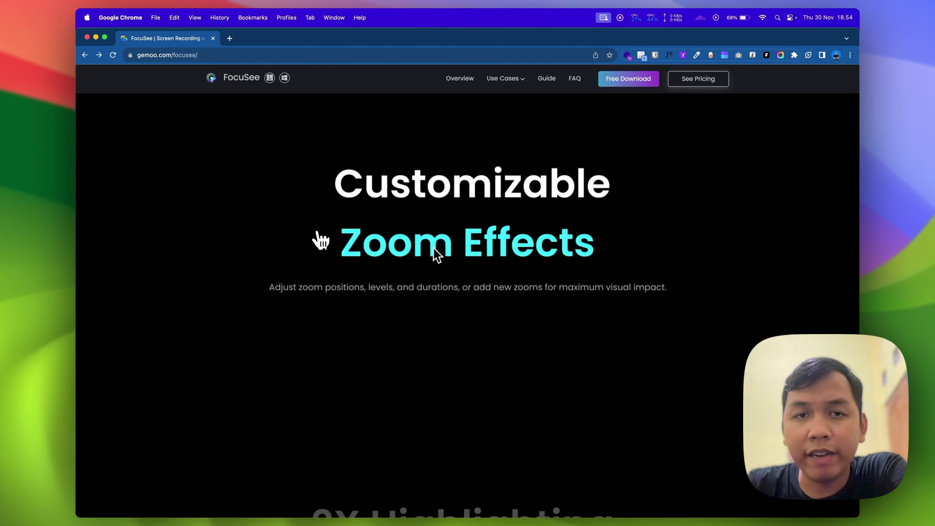
scroll(319, 240, down, 1)
scroll(319, 240, down, 5)
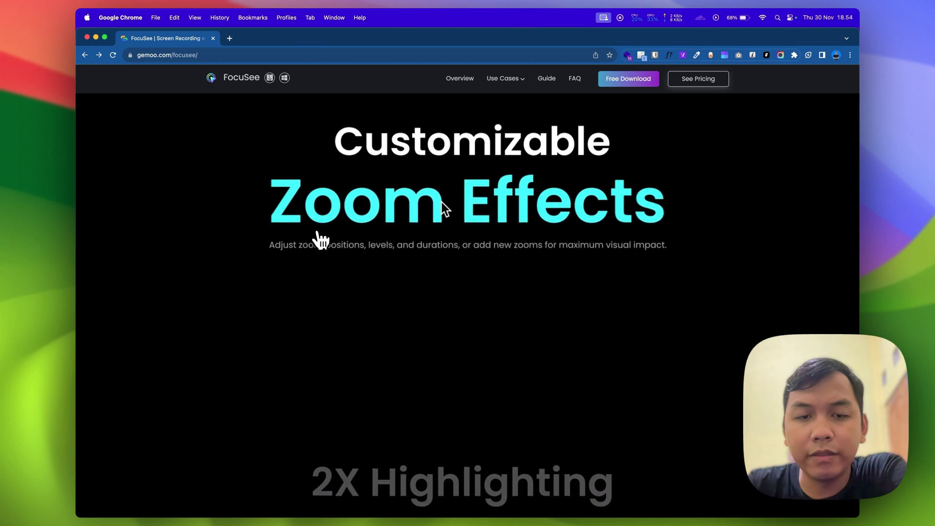
scroll(320, 240, down, 3)
scroll(321, 240, down, 2)
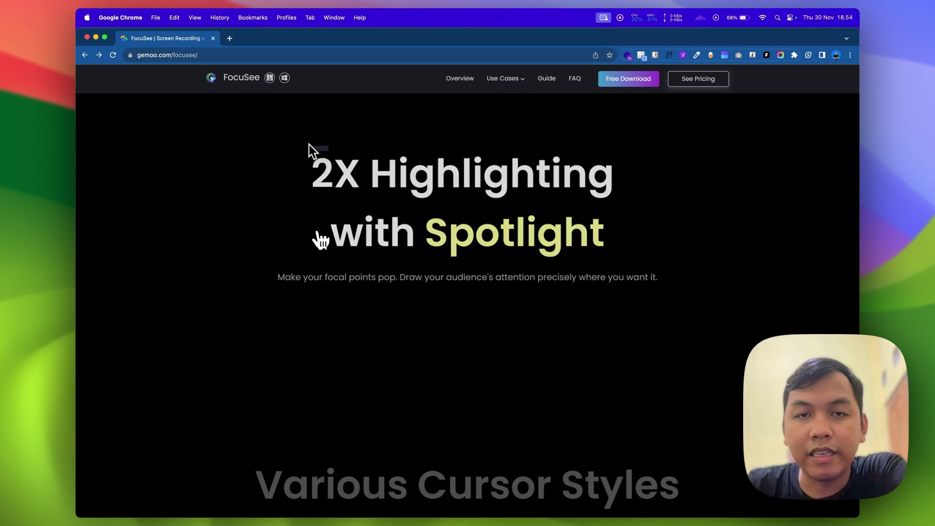
scroll(320, 240, down, 1)
scroll(320, 240, down, 3)
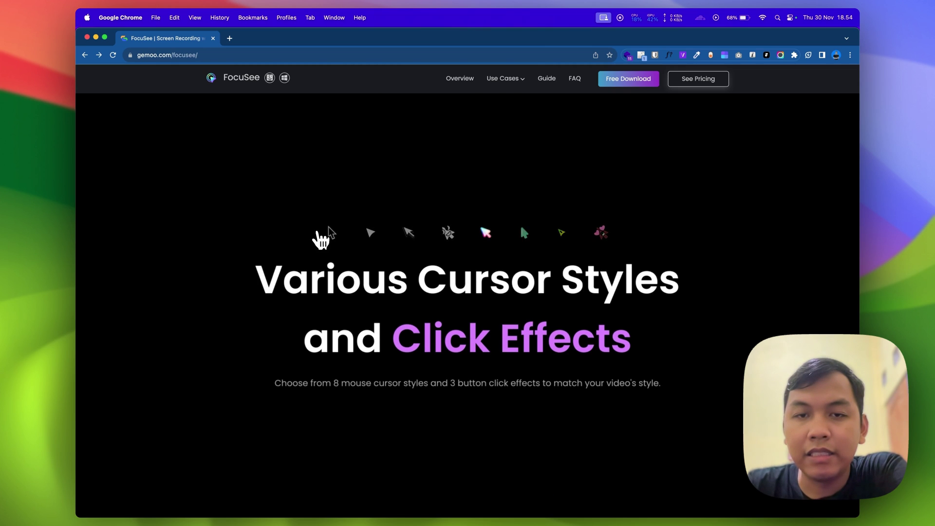
scroll(363, 302, down, 1)
scroll(363, 303, down, 2)
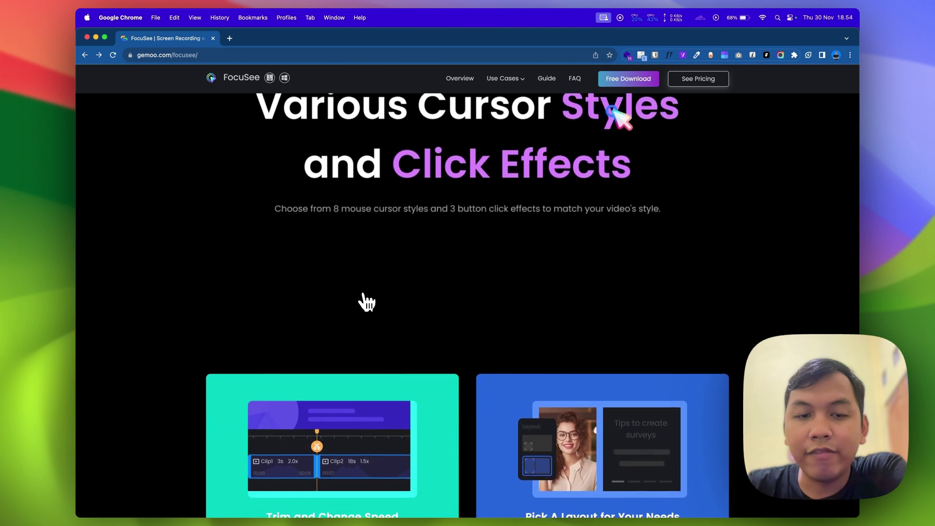
scroll(366, 302, down, 3)
scroll(366, 302, up, 1)
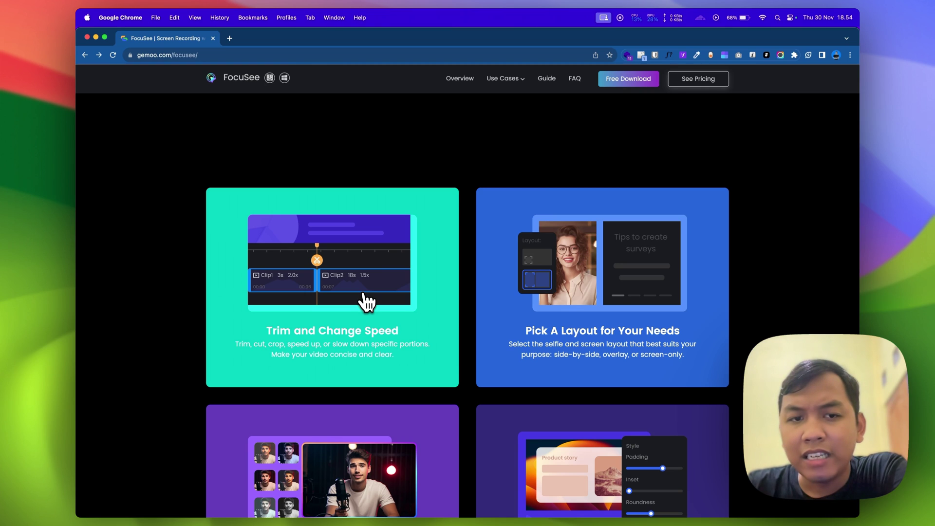
- Scroll down to the Multiple Export & Sharing Options section and its Video or GIF demo
scroll(398, 307, up, 1)
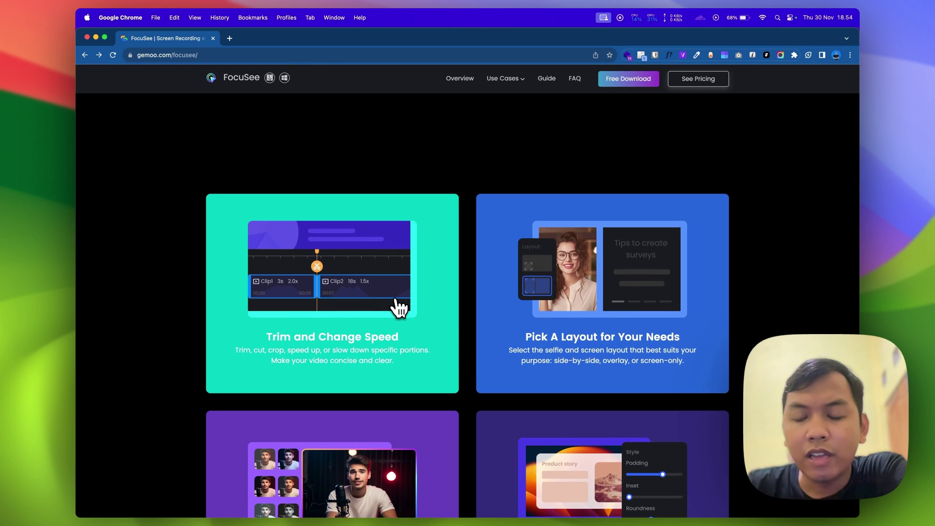
scroll(399, 307, down, 3)
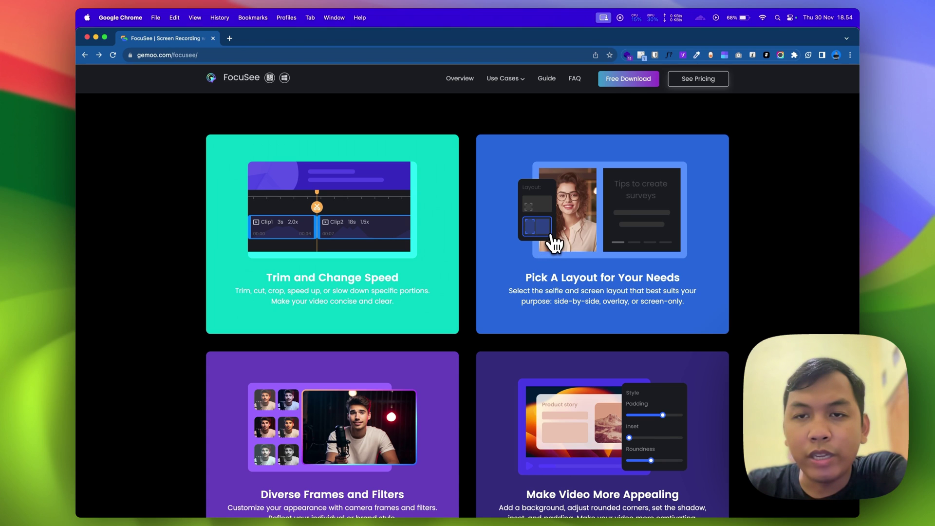
scroll(552, 236, down, 4)
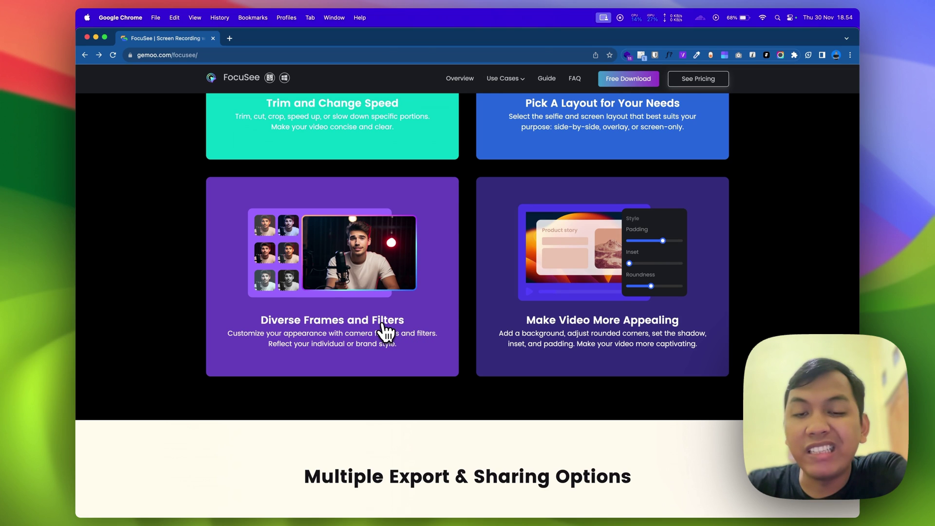
scroll(386, 333, down, 1)
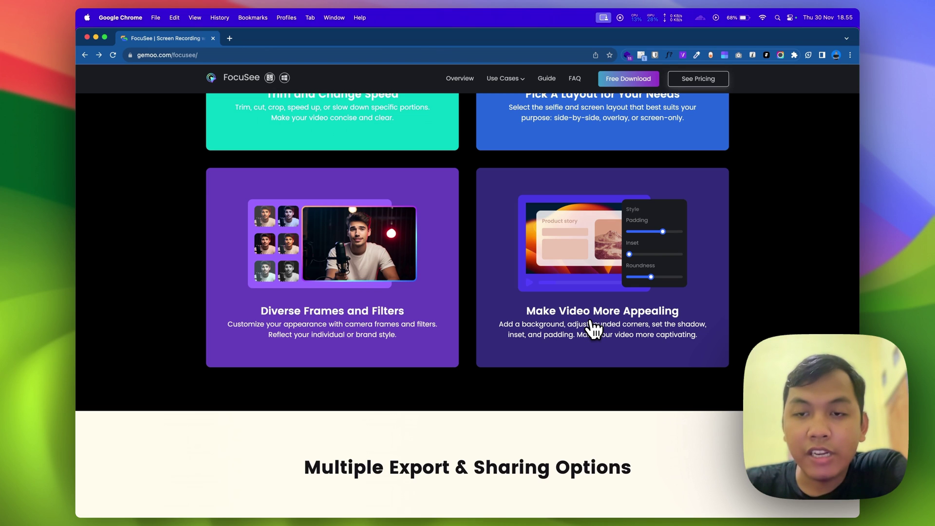
scroll(593, 330, down, 5)
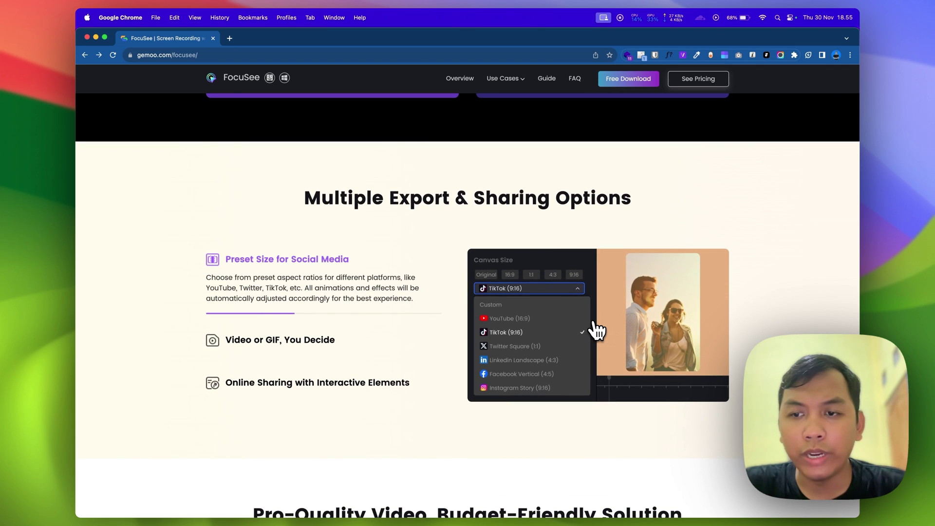
scroll(541, 325, down, 1)
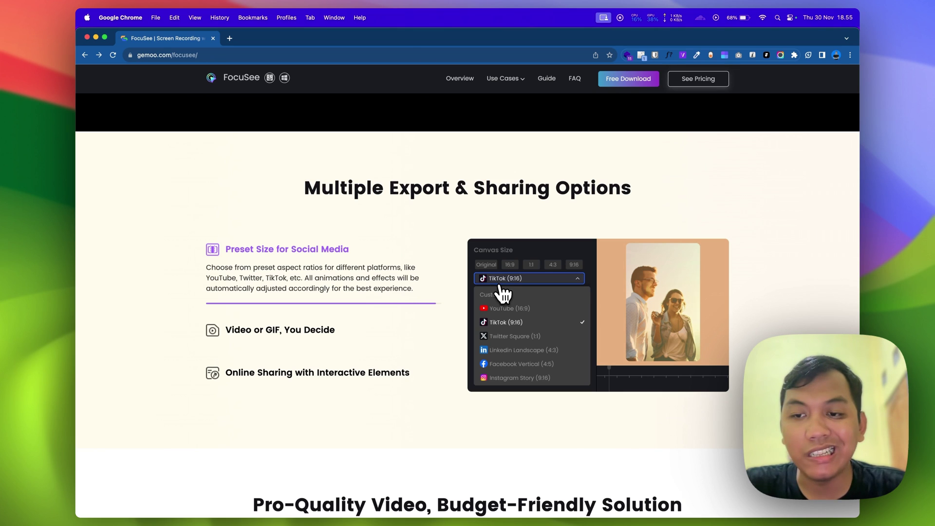
scroll(528, 321, down, 1)
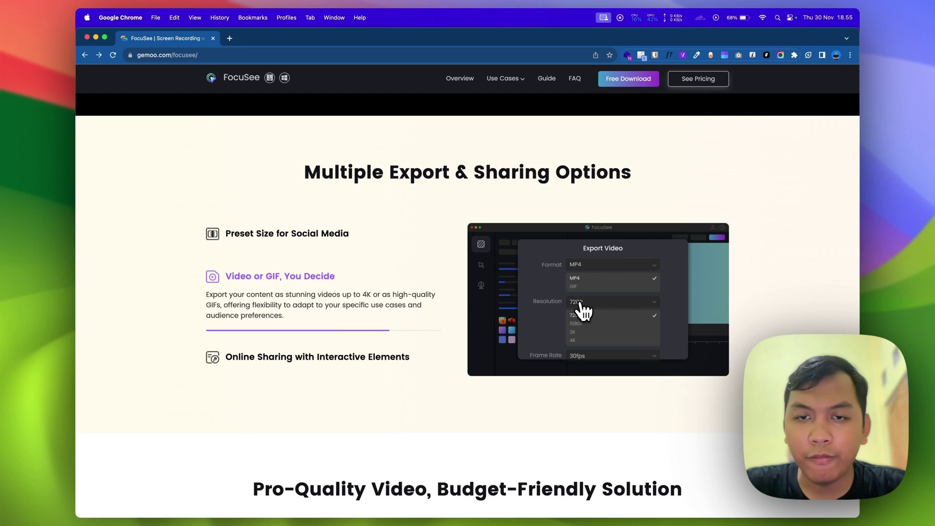
scroll(584, 310, down, 2)
scroll(583, 311, down, 1)
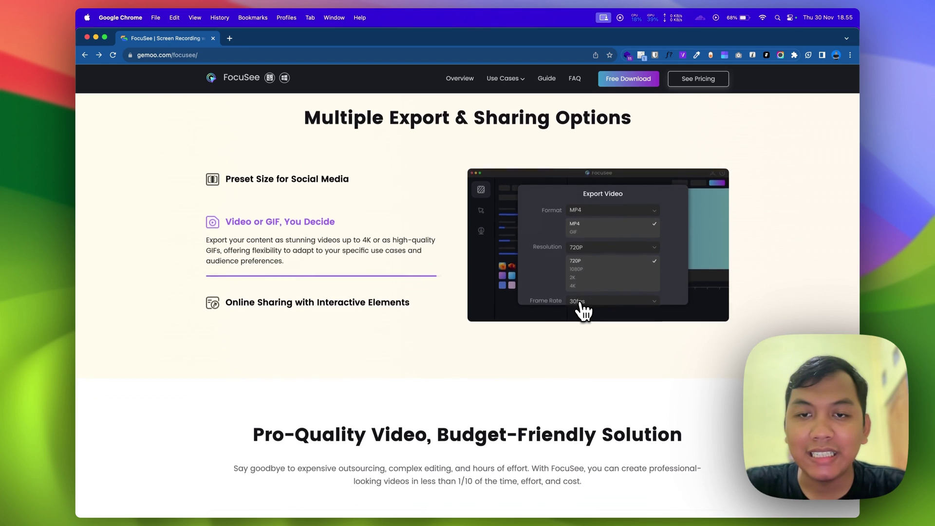
scroll(584, 310, down, 5)
- Scroll down through the comparison and testimonial sections to the page footer
scroll(585, 310, down, 5)
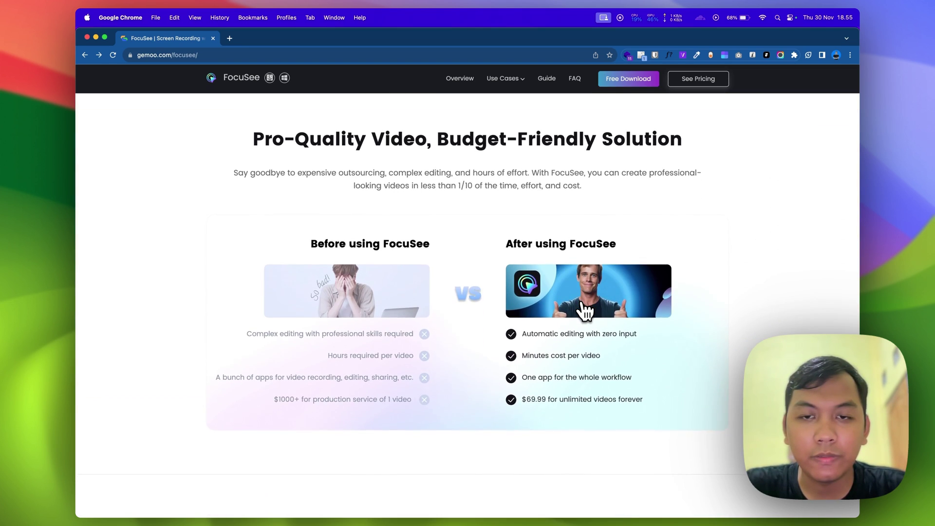
scroll(585, 310, down, 1)
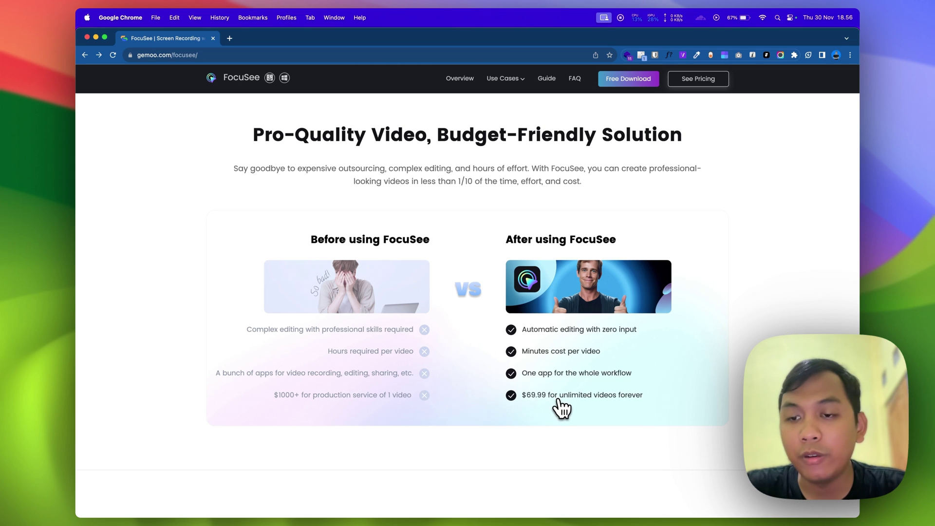
scroll(560, 407, down, 1)
scroll(560, 408, down, 5)
scroll(560, 408, down, 5)
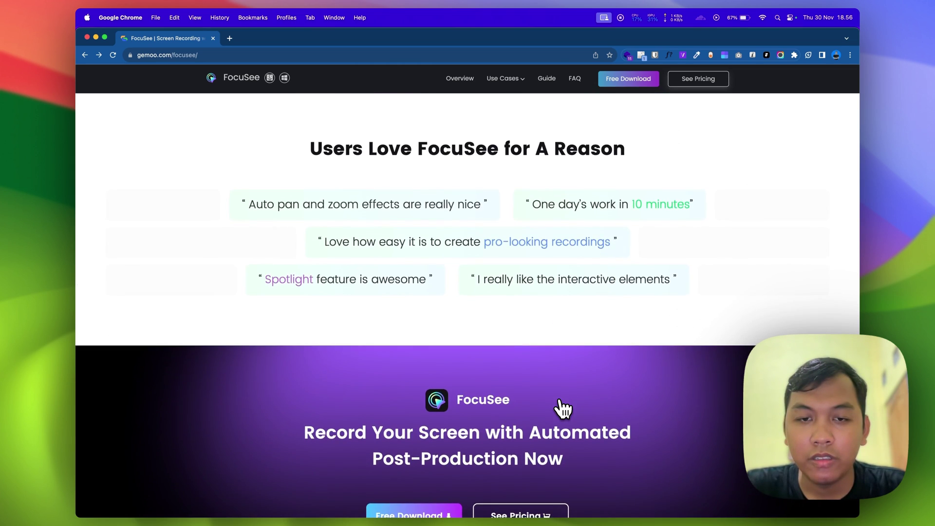
- Scroll back up to the FocuSee page's top hero banner
scroll(546, 331, up, 20)
scroll(536, 295, up, 5)
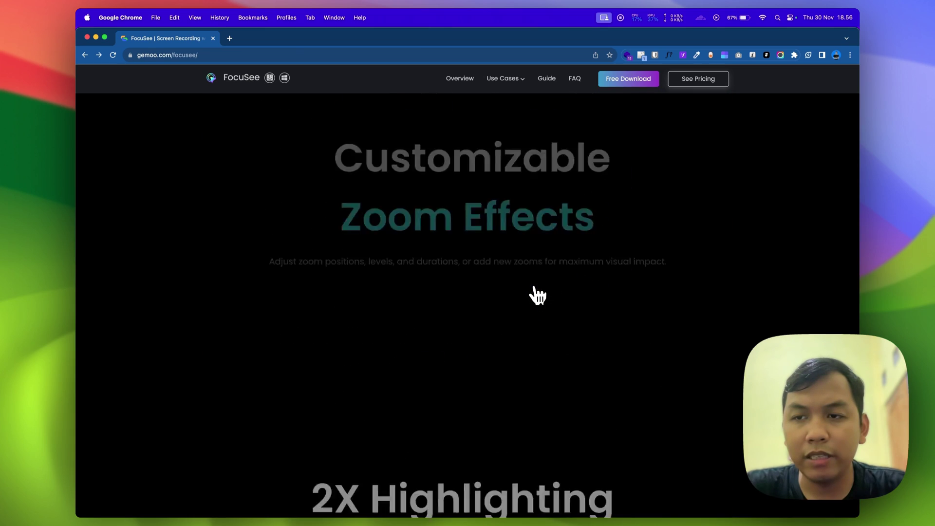
scroll(538, 294, up, 5)
scroll(521, 280, up, 5)
scroll(496, 258, up, 5)
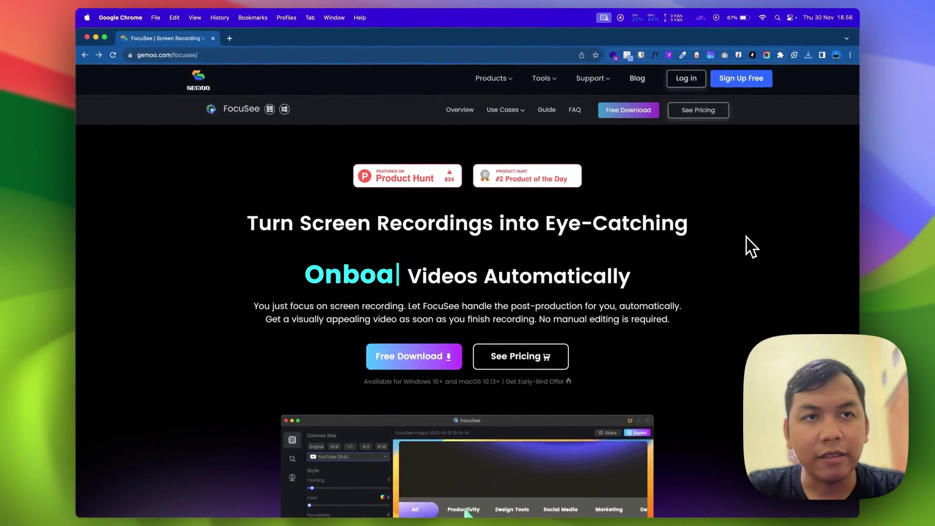
- Launch FocuSee by searching 'focusee' in Spotlight
key(super+space)
text(fp)
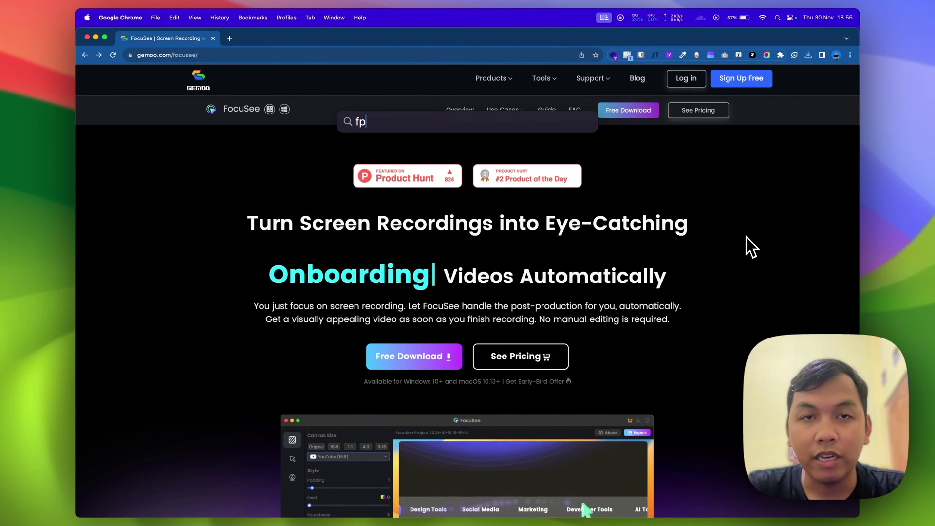
key(BackSpace)
text(oc)
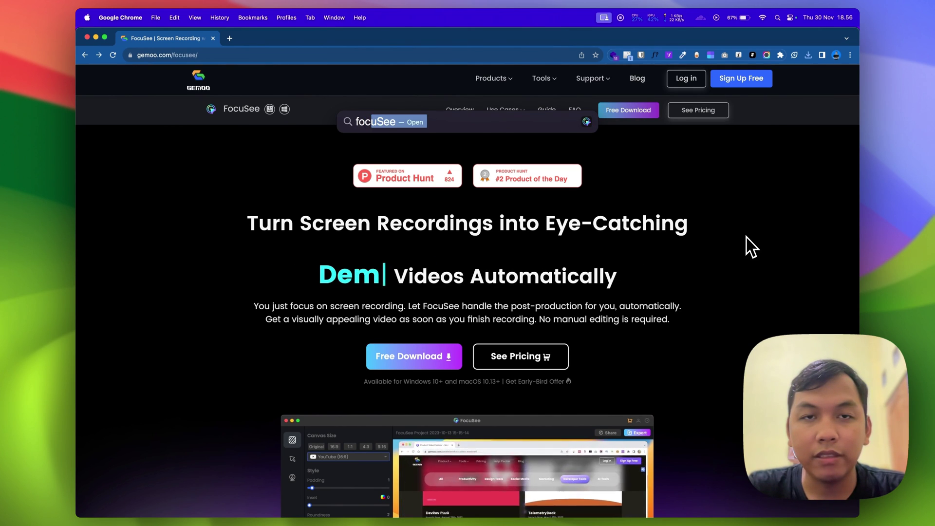
key(Return)
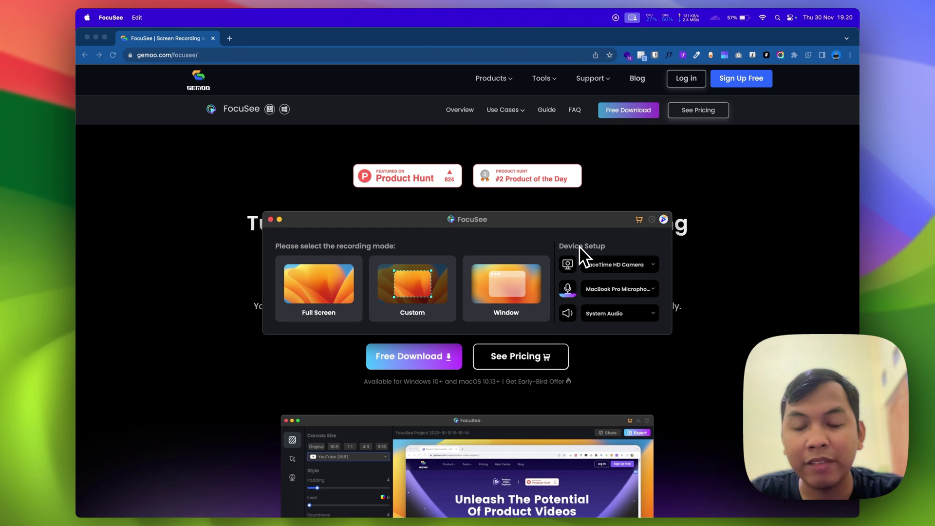
click(606, 263)
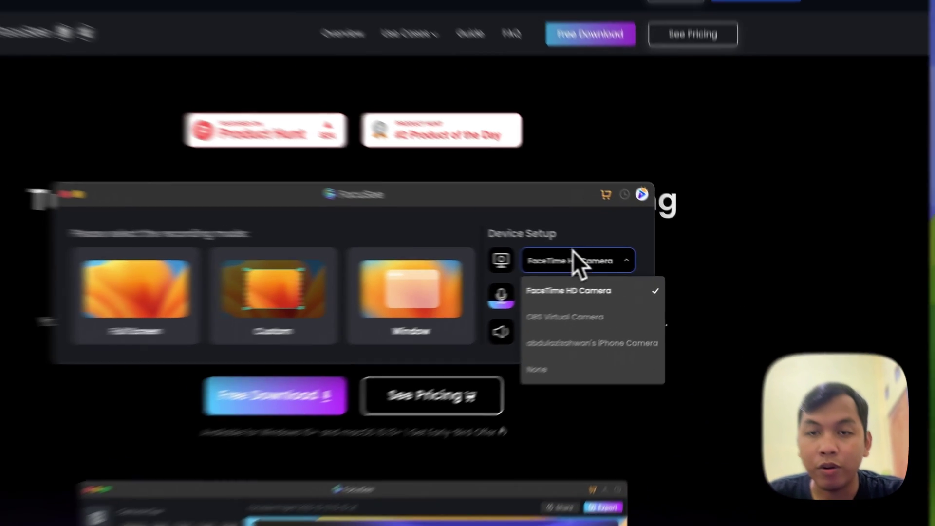
click(616, 266)
click(612, 288)
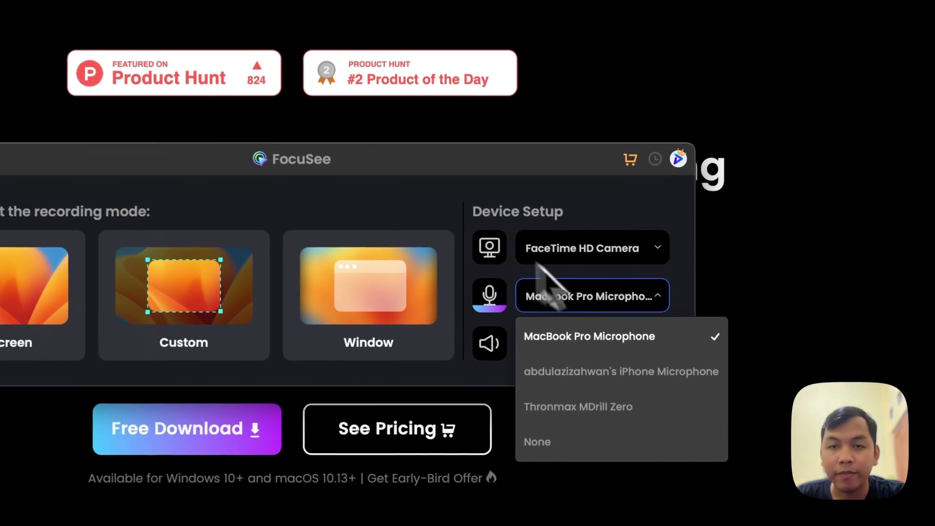
click(595, 294)
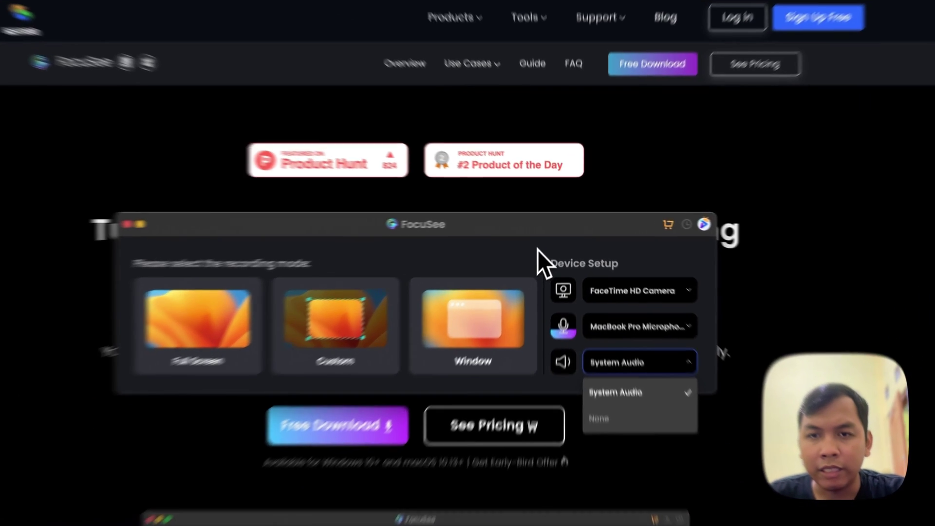
click(540, 243)
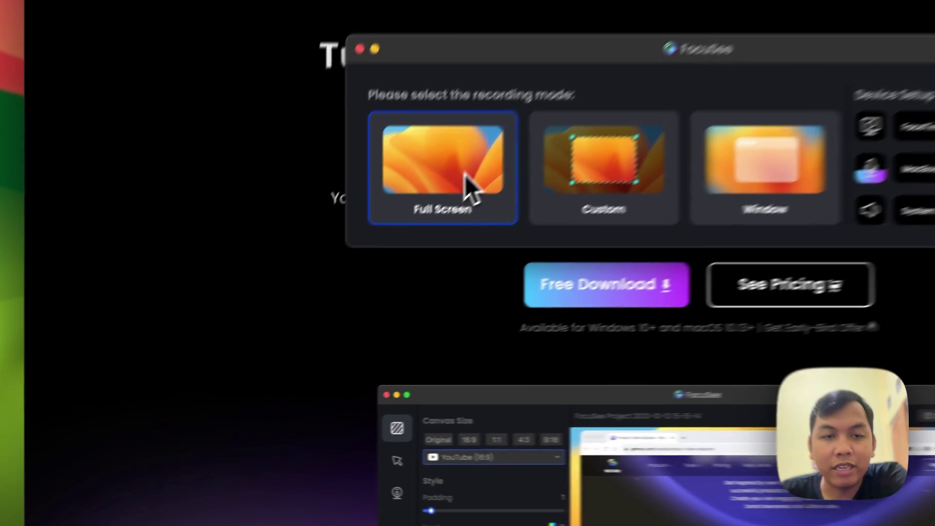
- Start a Full Screen recording with the webcam bubble using REC
click(337, 285)
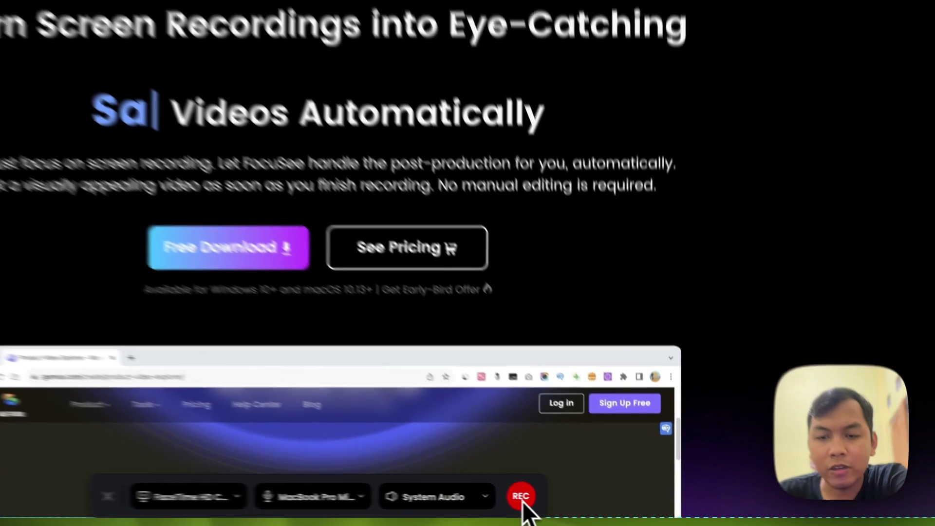
click(589, 506)
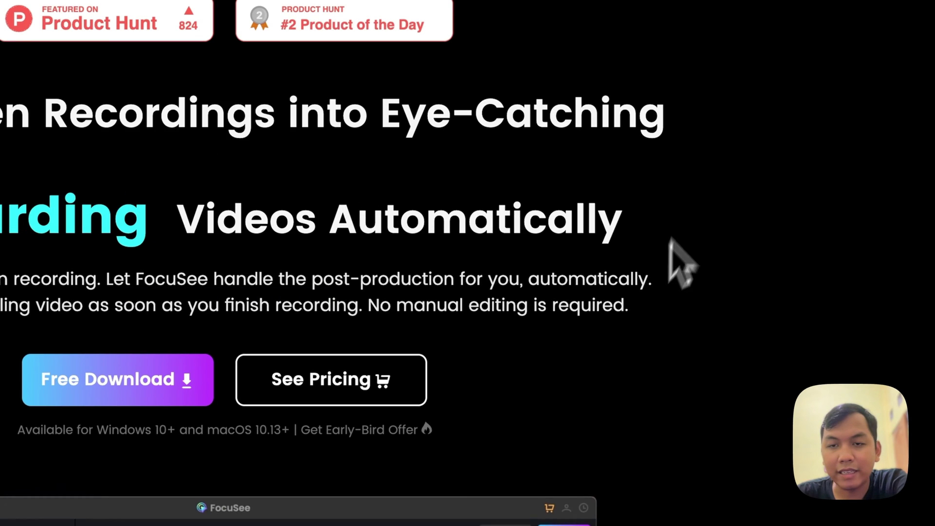
scroll(701, 166, down, 10)
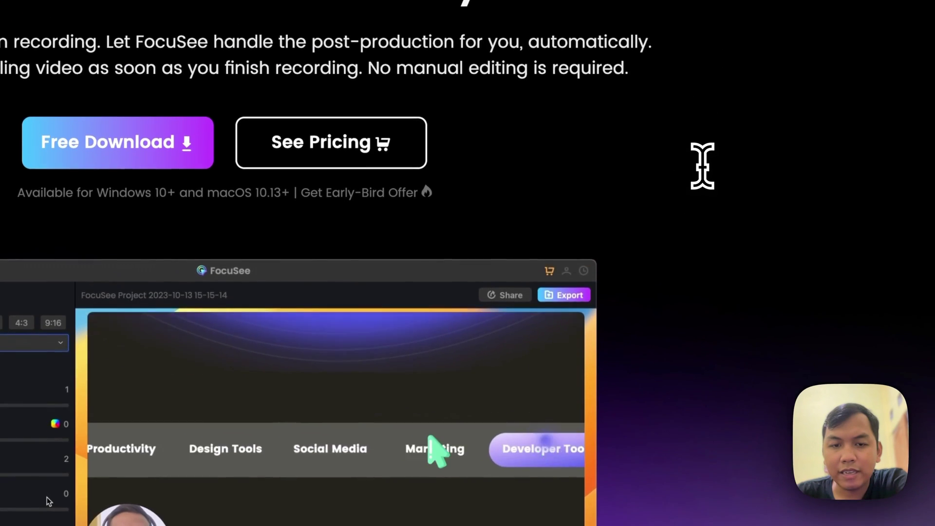
scroll(701, 166, up, 10)
- Scroll down the FocuSee web page while recording, then back up to the top
scroll(702, 166, down, 10)
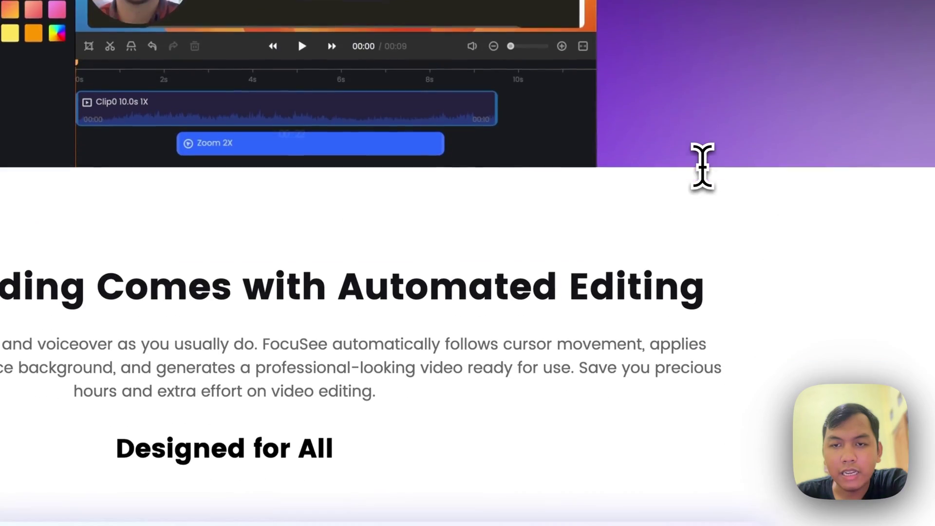
scroll(633, 219, down, 2)
scroll(584, 248, down, 5)
scroll(563, 261, down, 4)
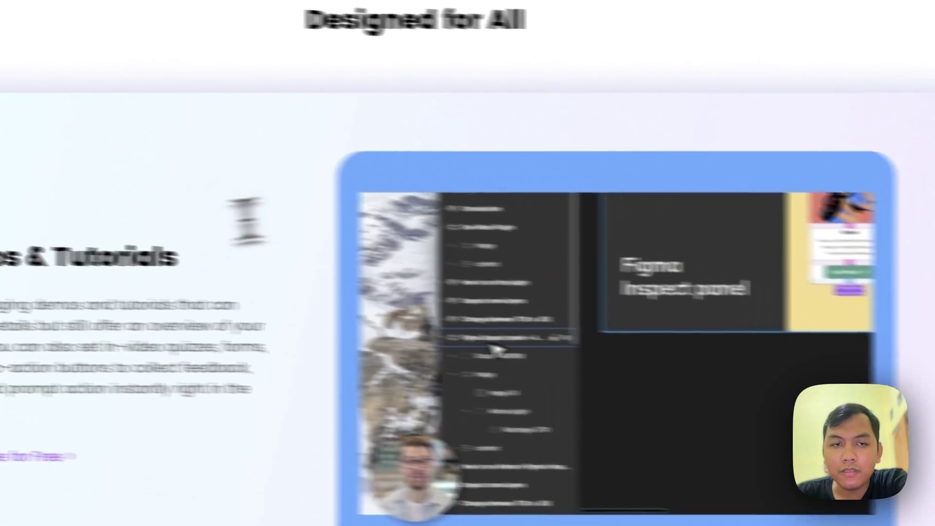
scroll(266, 273, down, 3)
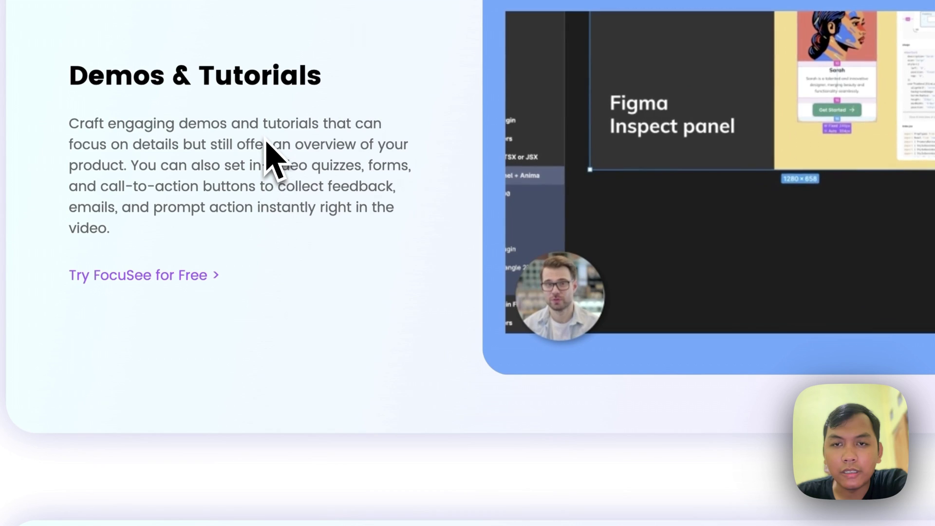
scroll(273, 158, down, 3)
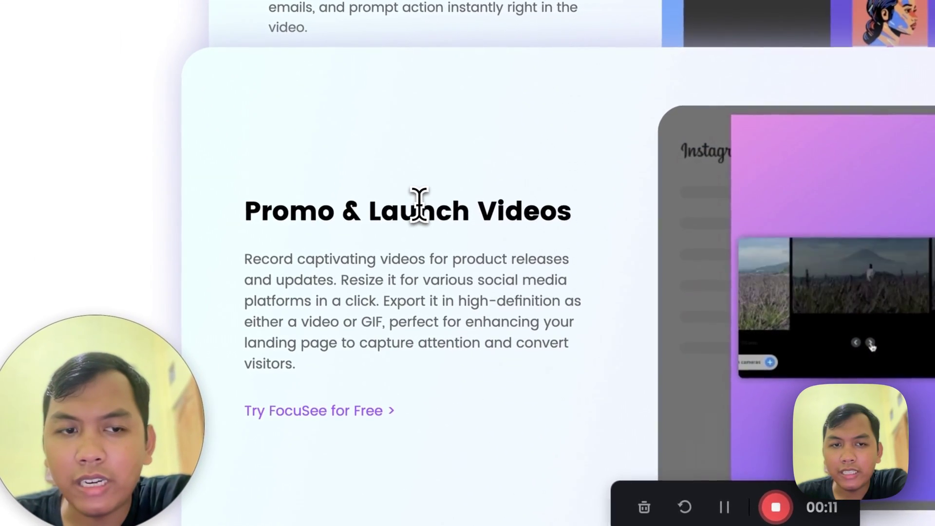
scroll(418, 205, down, 2)
scroll(417, 203, down, 4)
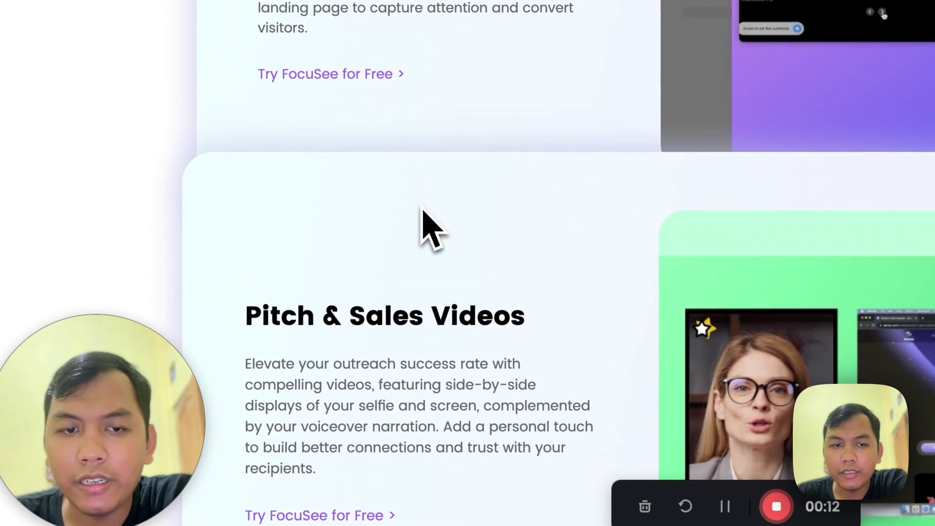
scroll(396, 326, down, 5)
scroll(395, 325, up, 3)
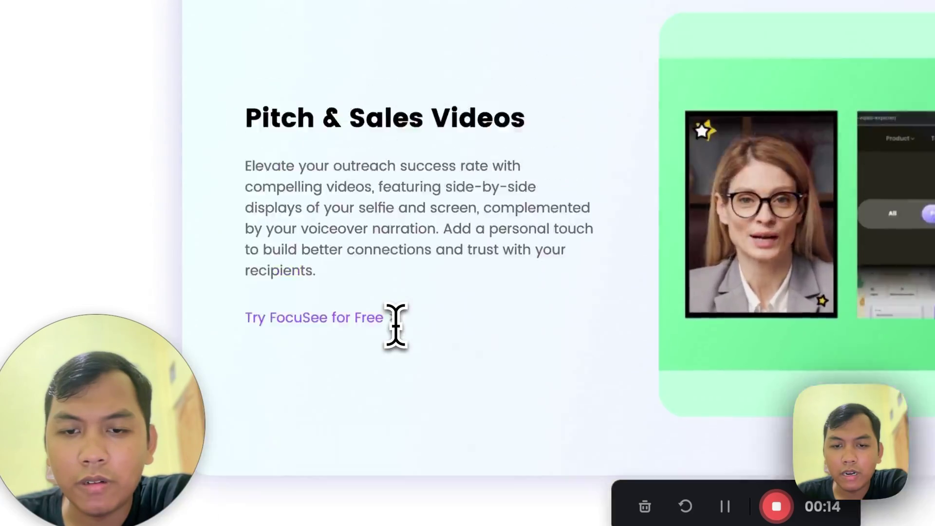
scroll(396, 326, up, 5)
scroll(395, 325, up, 5)
scroll(395, 325, up, 10)
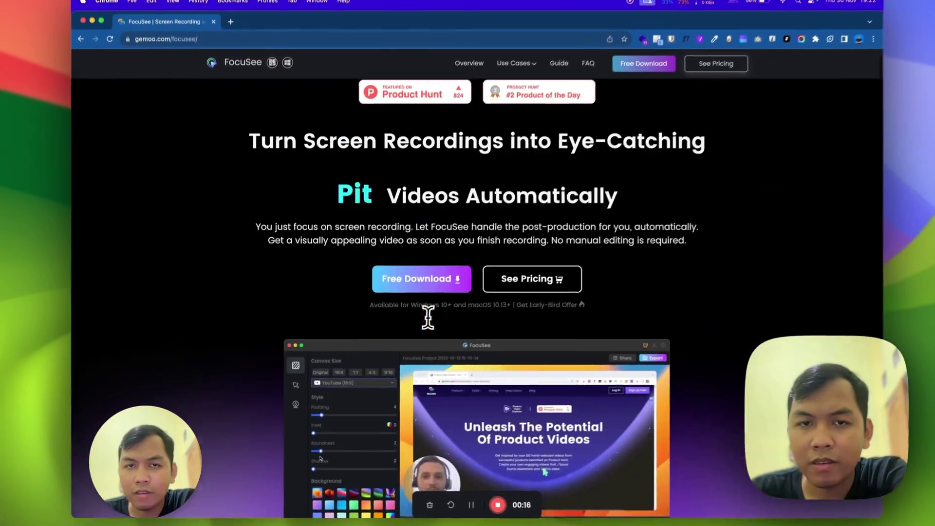
scroll(414, 256, up, 2)
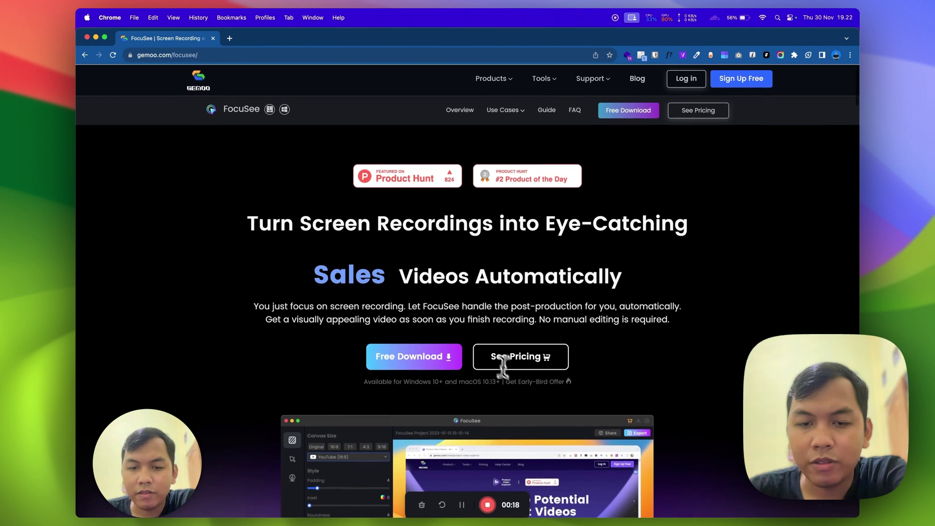
- Stop recording and preview the 20-second clip, scrubbing to around the 9-second mark
click(487, 505)
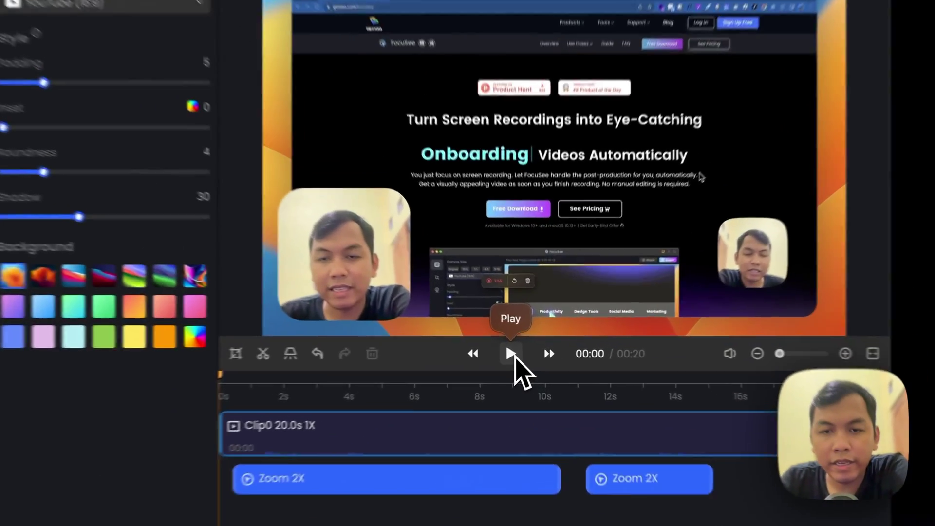
click(526, 349)
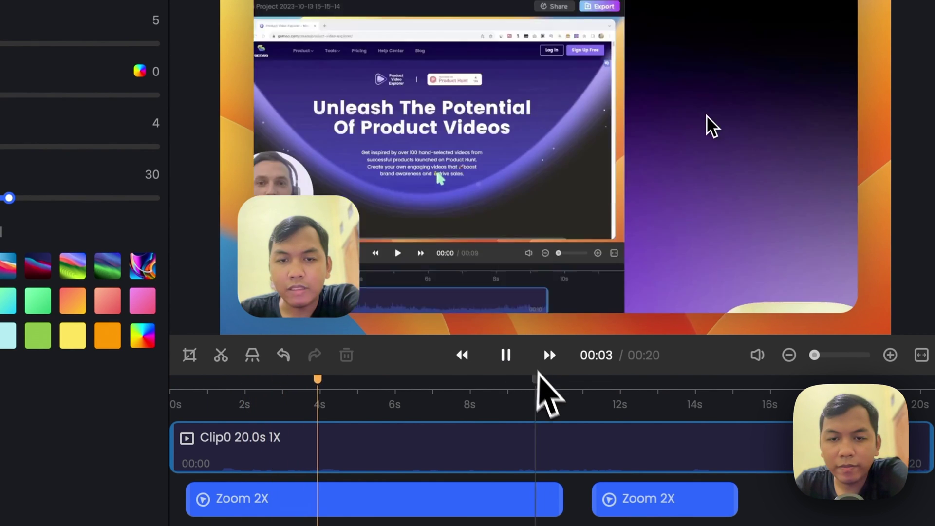
click(511, 369)
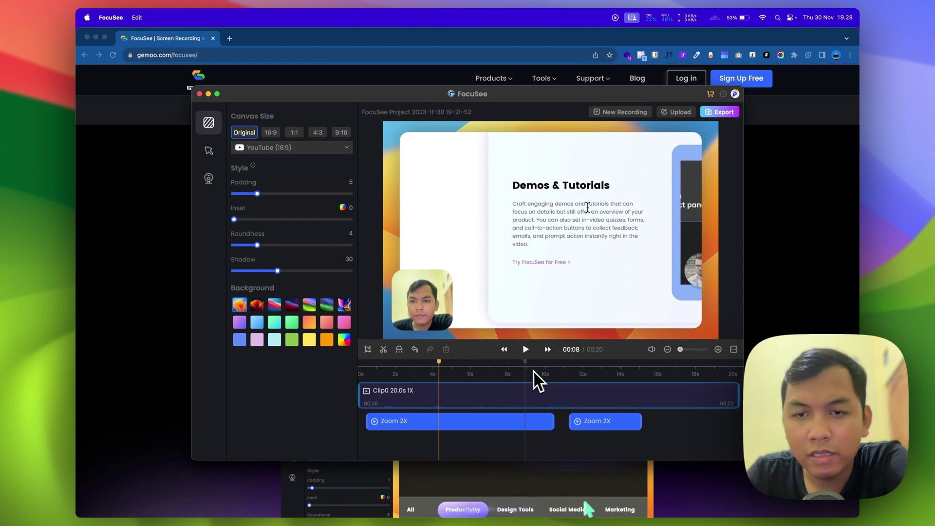
drag(526, 372, 539, 376)
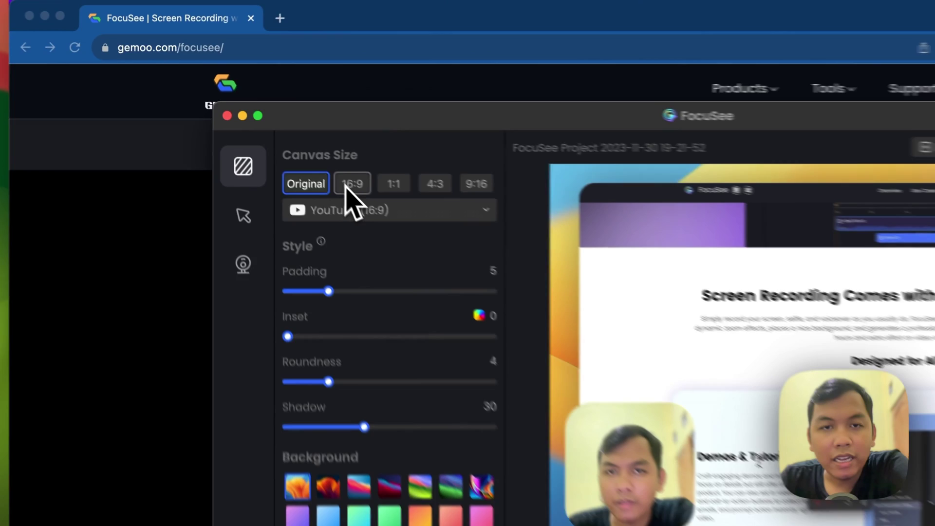
- Try the 16:9, 1:1, 4:3 and 9:16 canvas ratios, then return to Original
click(269, 135)
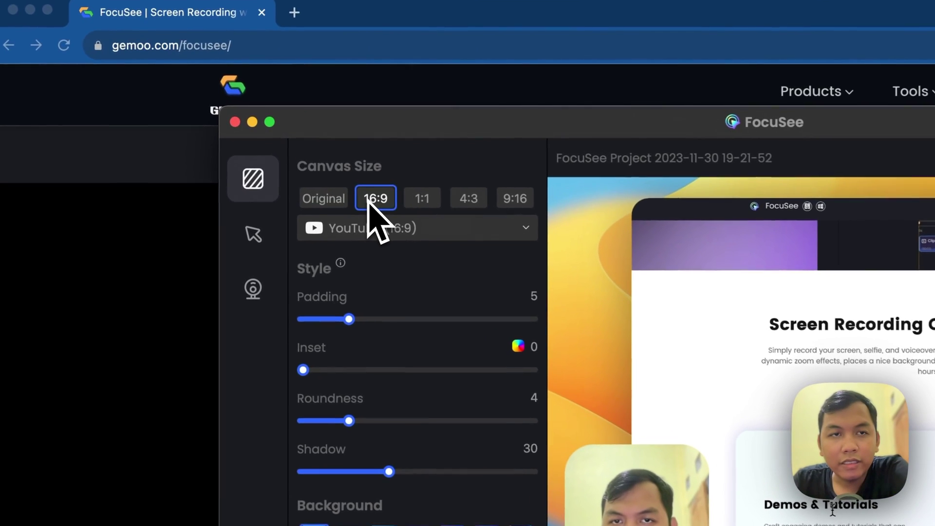
click(291, 132)
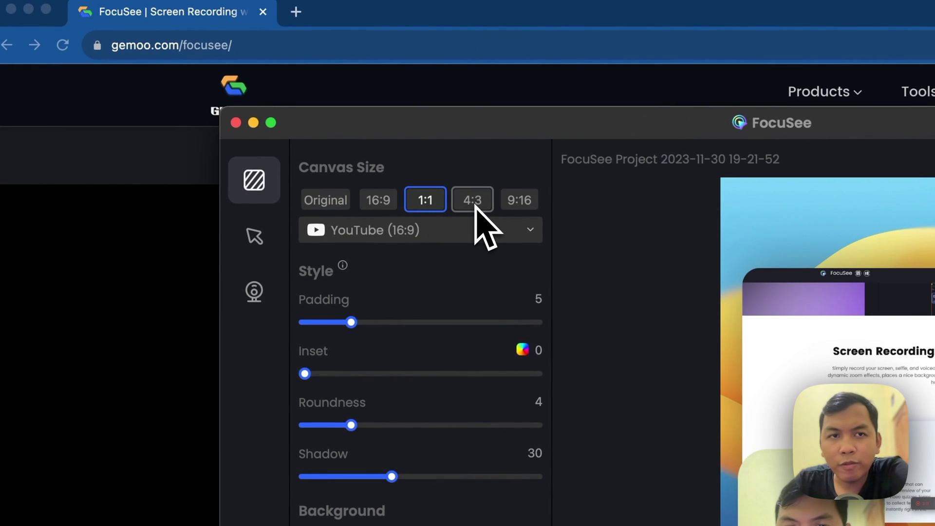
click(474, 204)
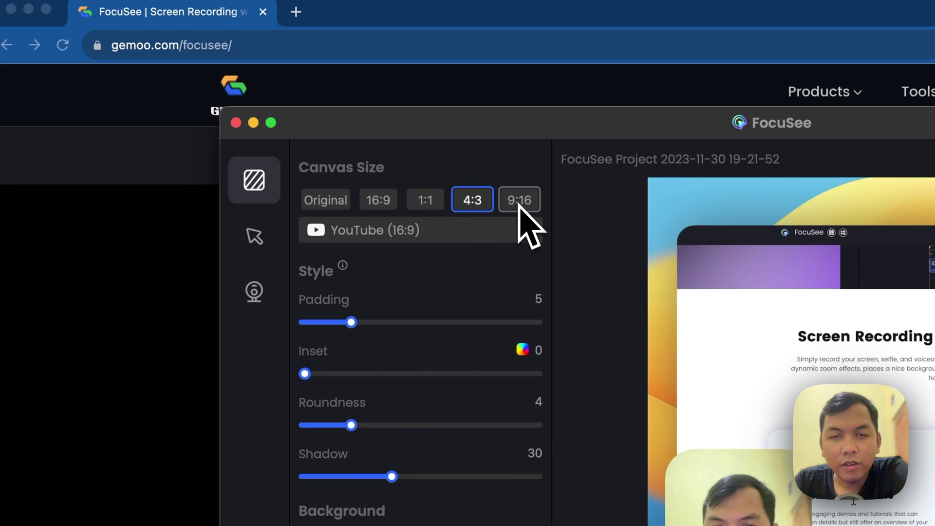
click(517, 203)
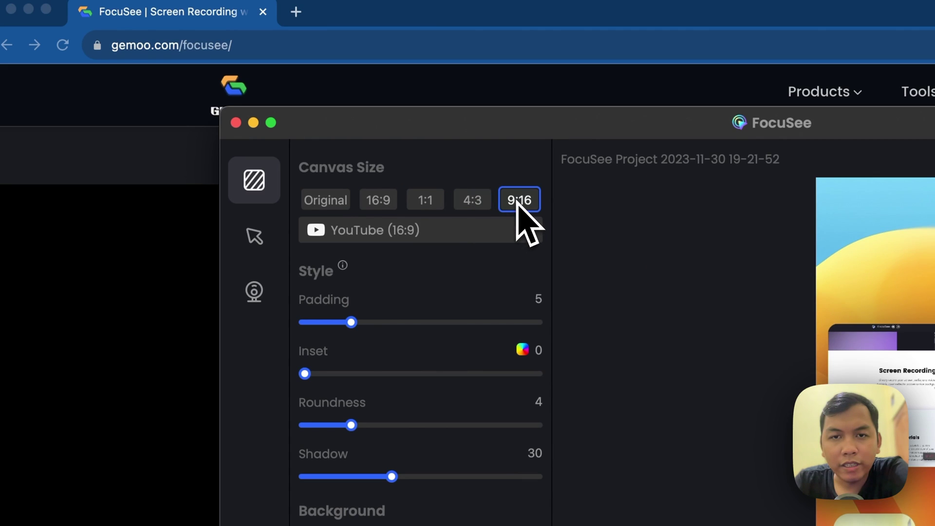
click(326, 201)
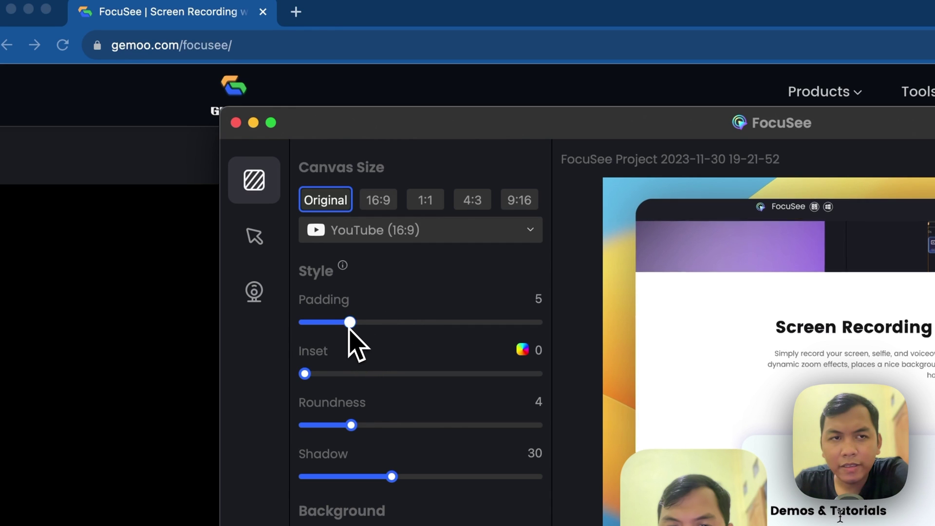
- Reduce padding to 3 and set inset back to 0, then display the cursor settings
mouse_move(349, 326)
mouse_down()
mouse_move(306, 323)
mouse_move(246, 197)
mouse_up()
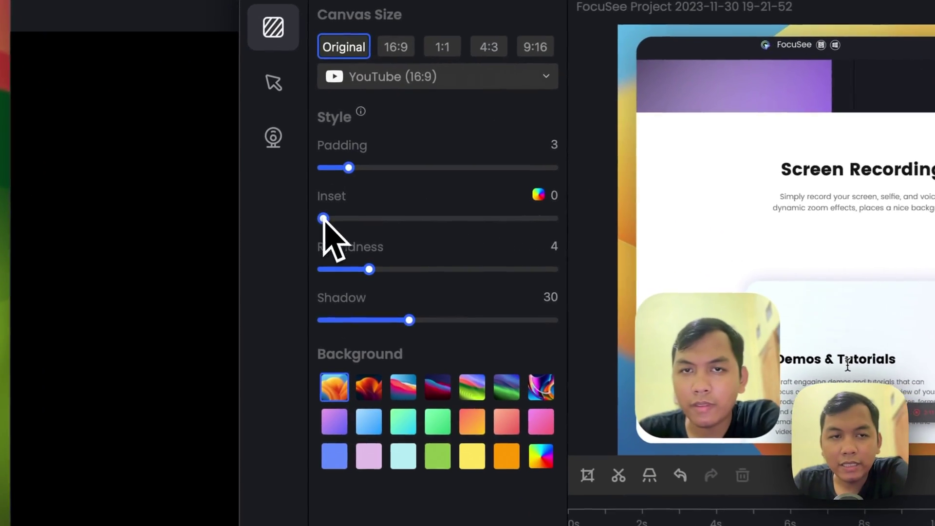
drag(234, 219, 264, 219)
drag(385, 219, 263, 235)
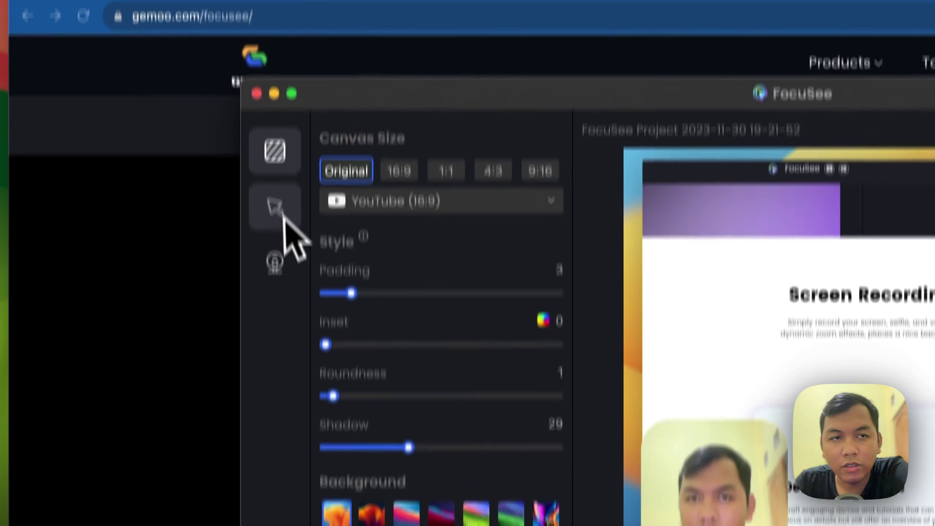
click(275, 80)
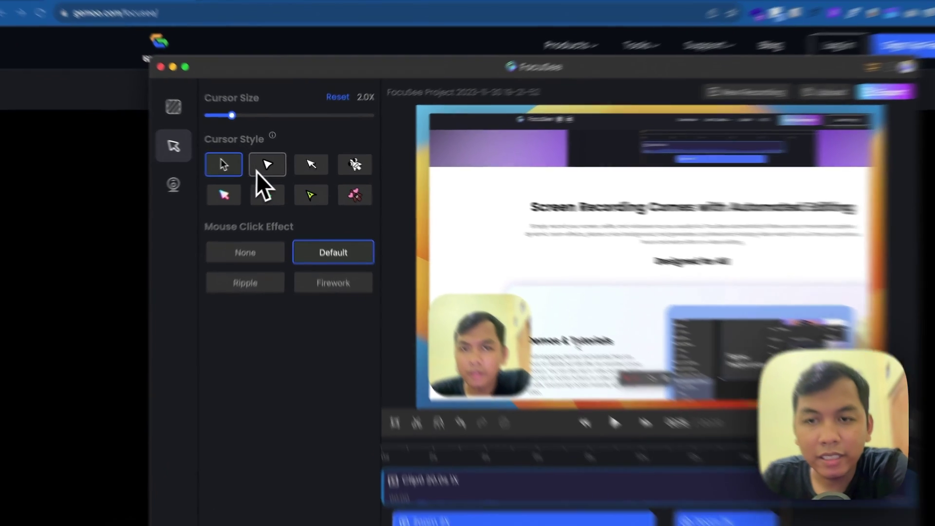
click(276, 164)
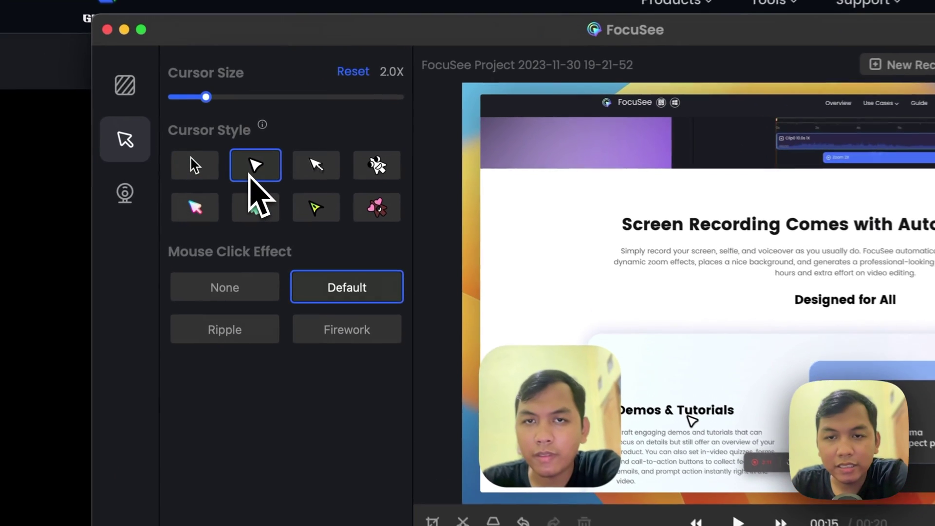
click(308, 174)
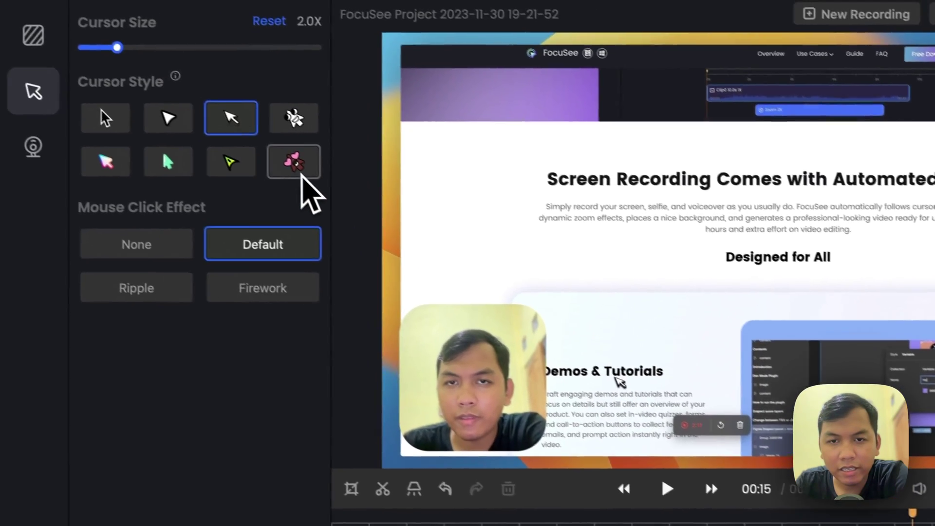
click(261, 159)
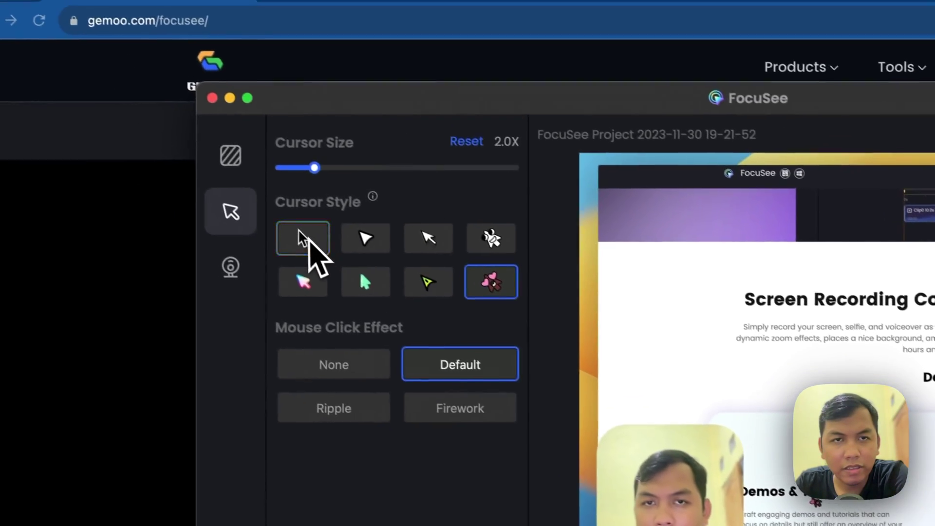
click(308, 235)
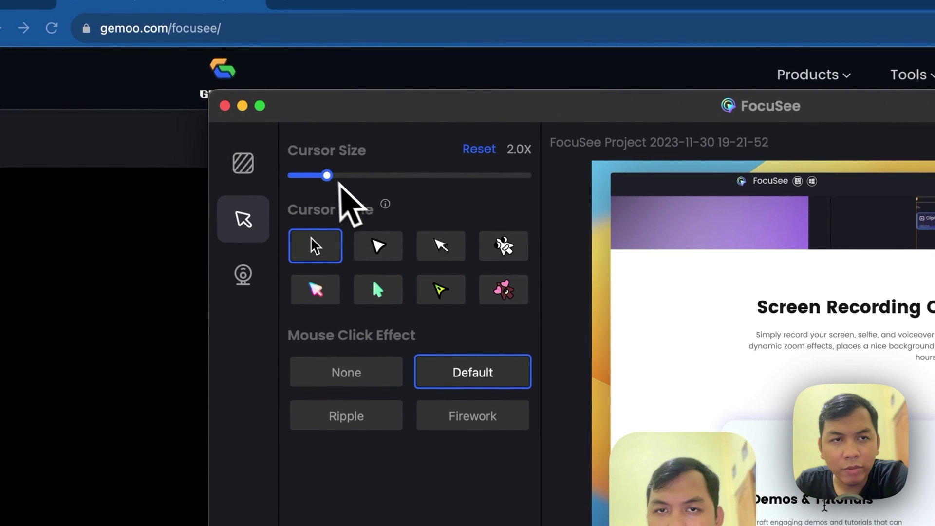
drag(314, 168, 350, 195)
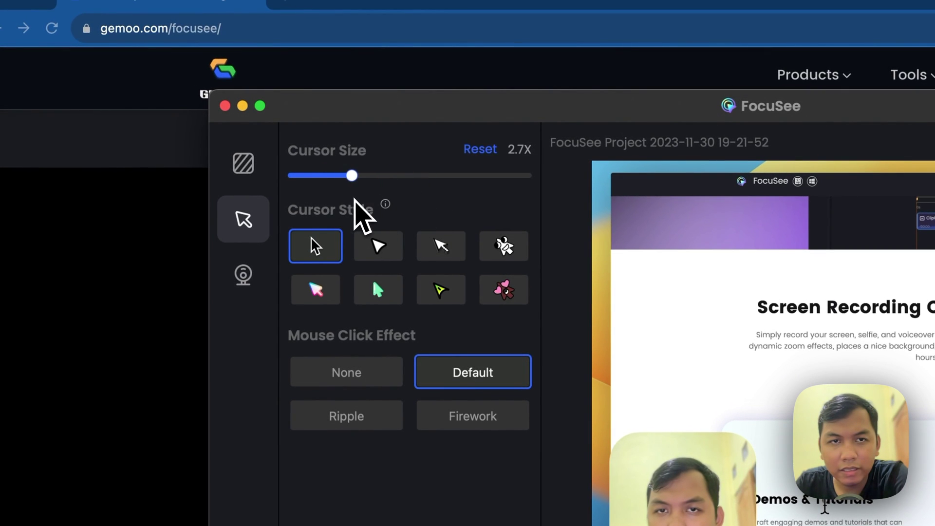
click(487, 150)
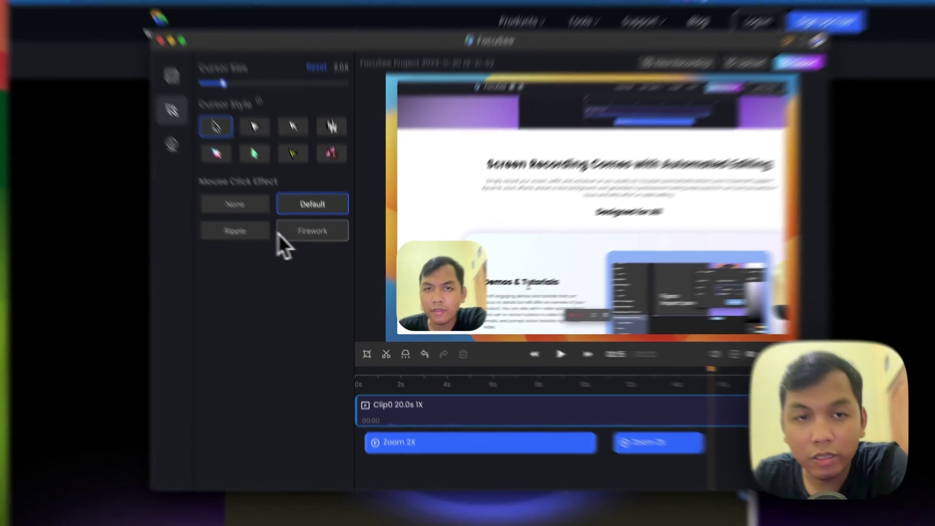
click(317, 251)
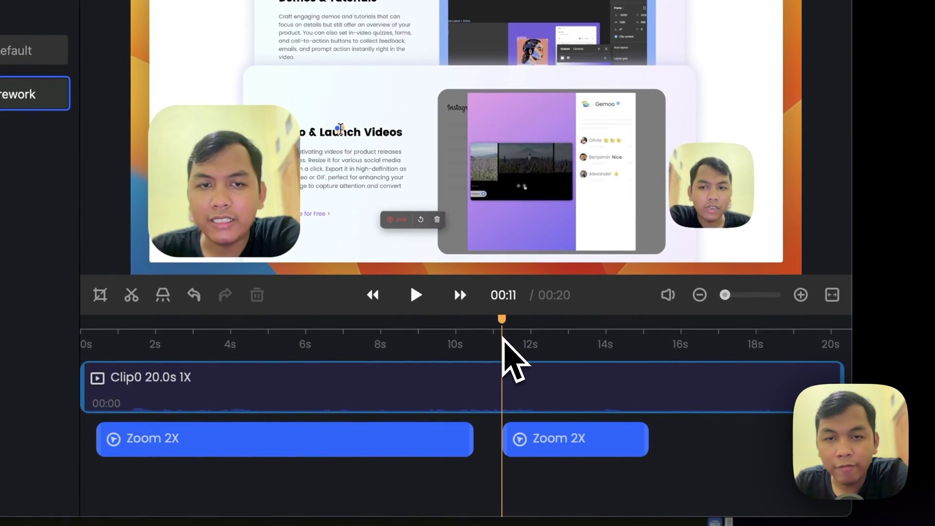
key(space)
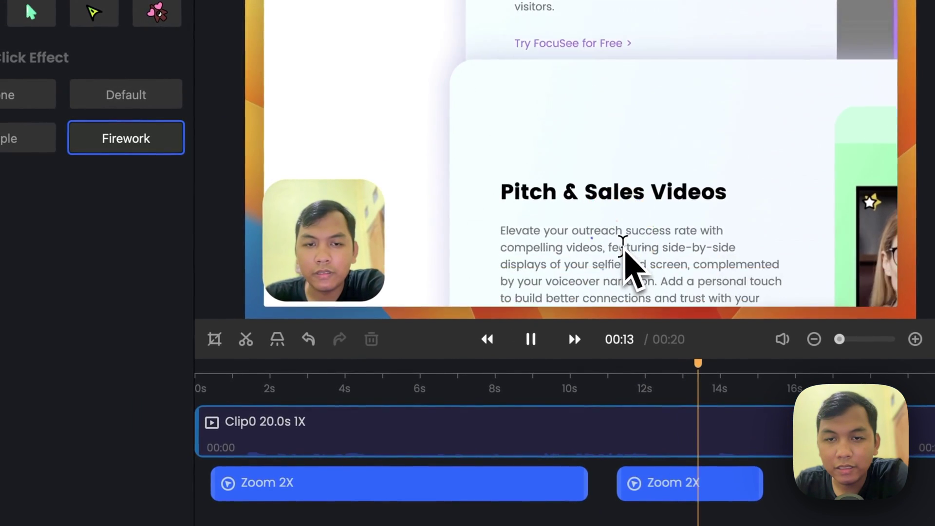
click(613, 395)
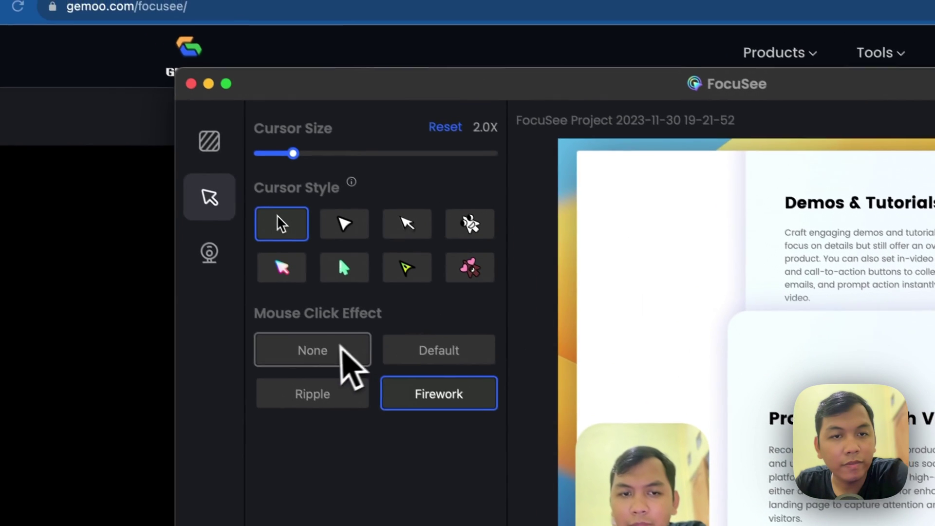
click(441, 373)
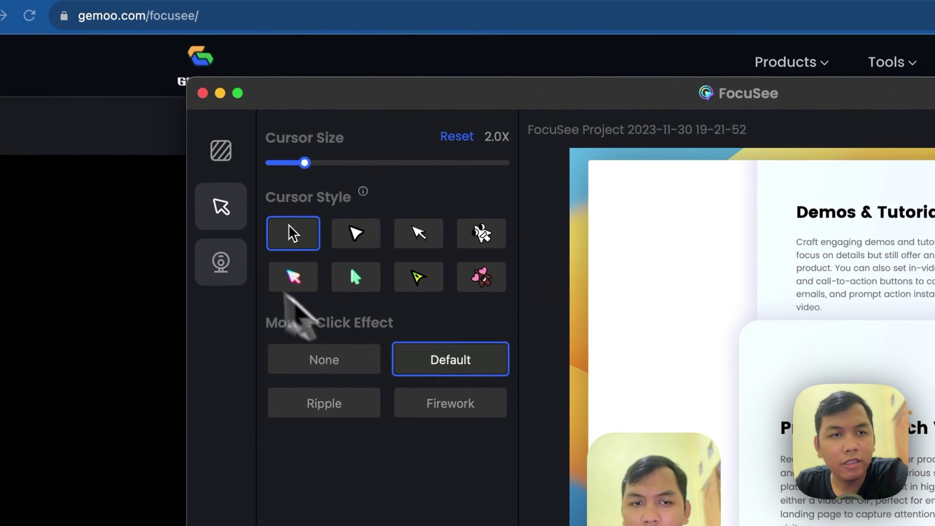
- Toggle the camera overlay off and on, setting size 34 and corner roundness 23
click(220, 261)
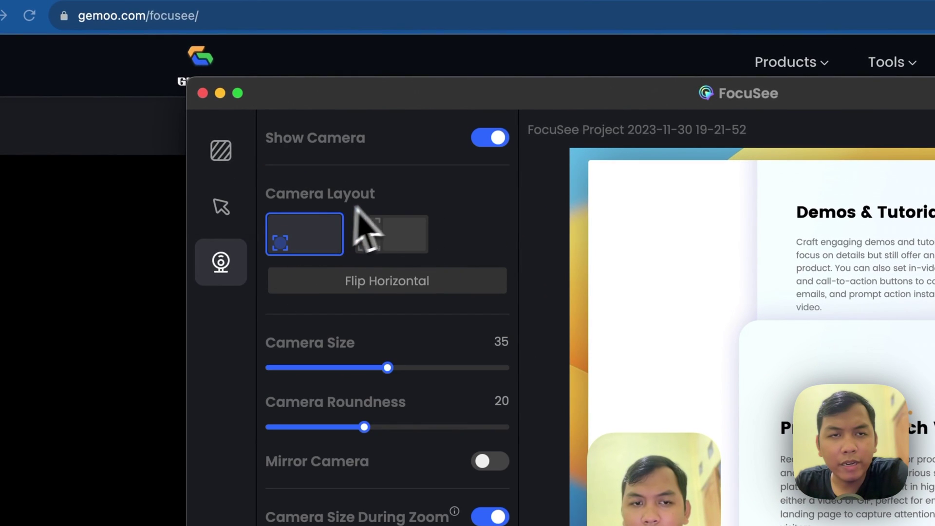
click(495, 140)
click(495, 140)
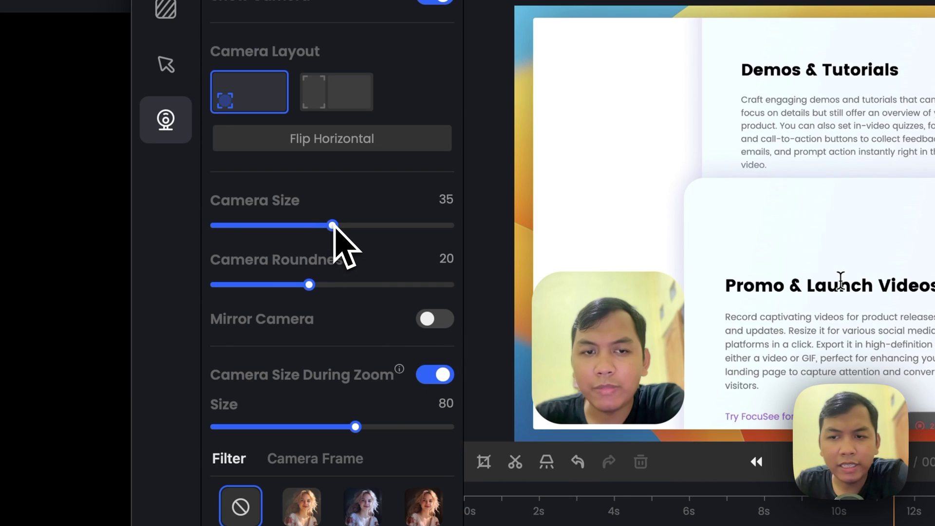
mouse_move(334, 228)
mouse_down()
mouse_move(309, 238)
mouse_move(329, 230)
mouse_up()
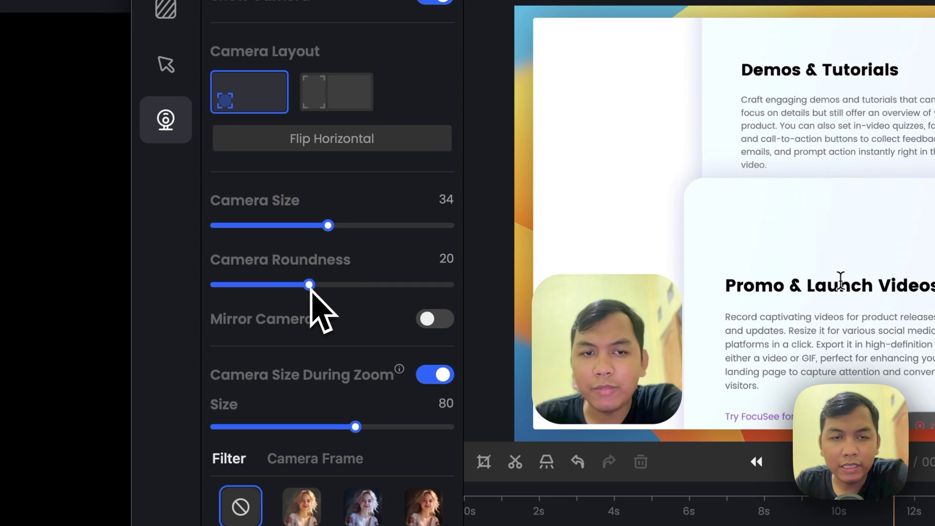
drag(284, 285, 369, 285)
mouse_move(434, 311)
mouse_down()
mouse_move(302, 294)
mouse_move(294, 263)
mouse_up()
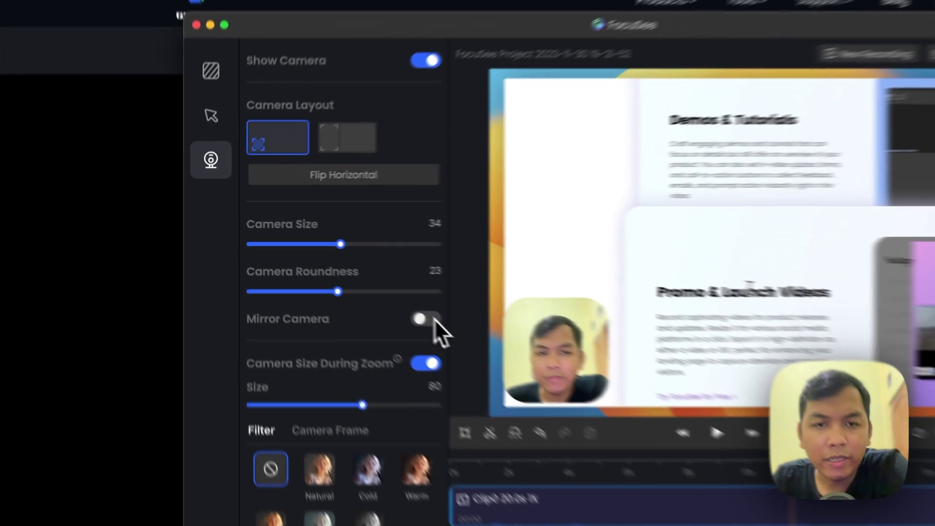
- Leave camera mirroring off and shrink the webcam overlay to size 30
click(344, 279)
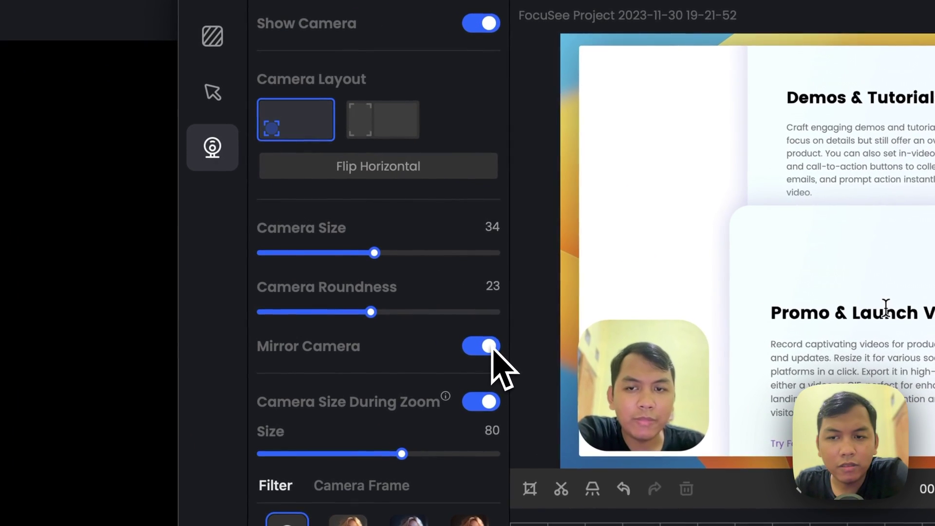
click(345, 279)
click(492, 346)
click(491, 348)
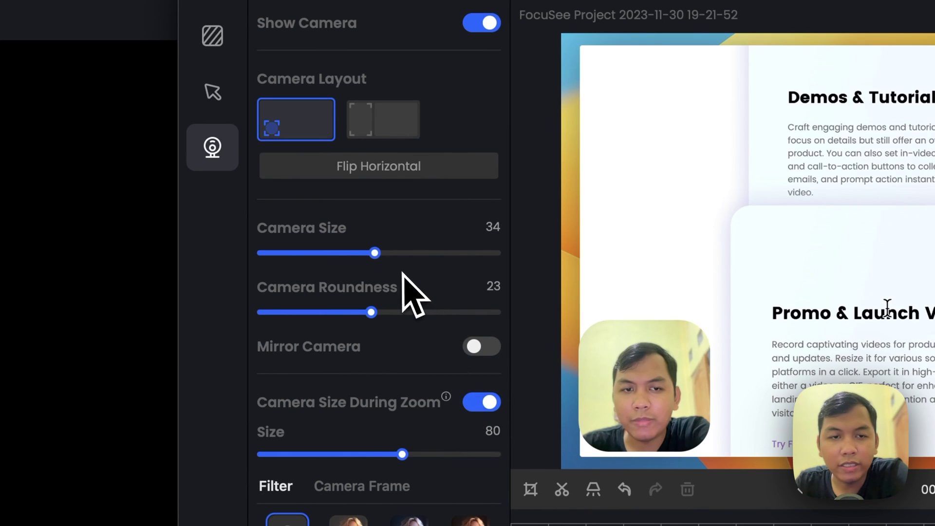
drag(374, 253, 416, 270)
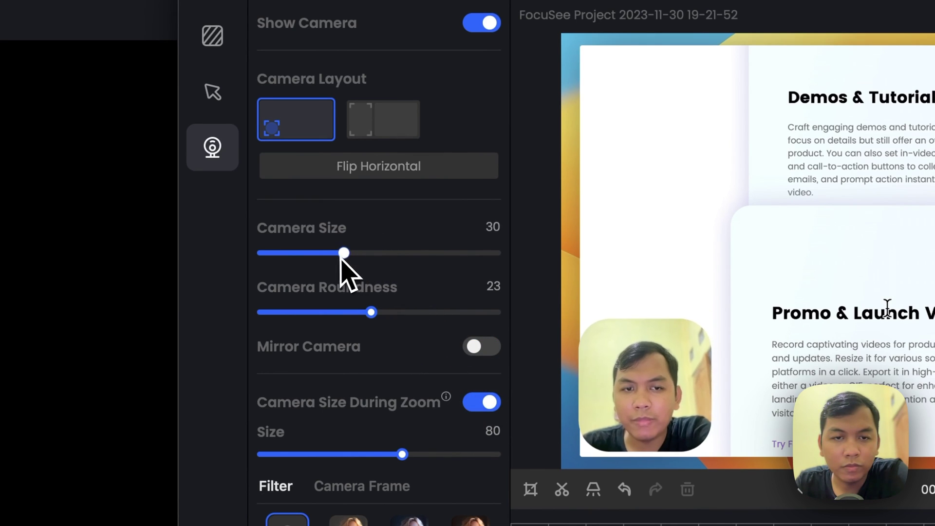
- Try the Universe and Stars webcam frames, then remove the frame
click(364, 488)
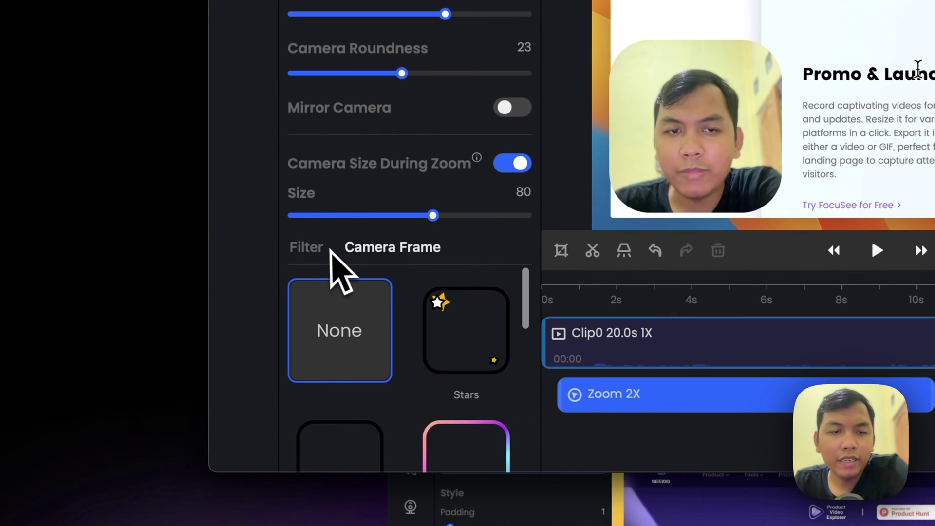
scroll(428, 314, down, 3)
scroll(432, 313, down, 2)
scroll(438, 375, down, 5)
scroll(439, 376, down, 2)
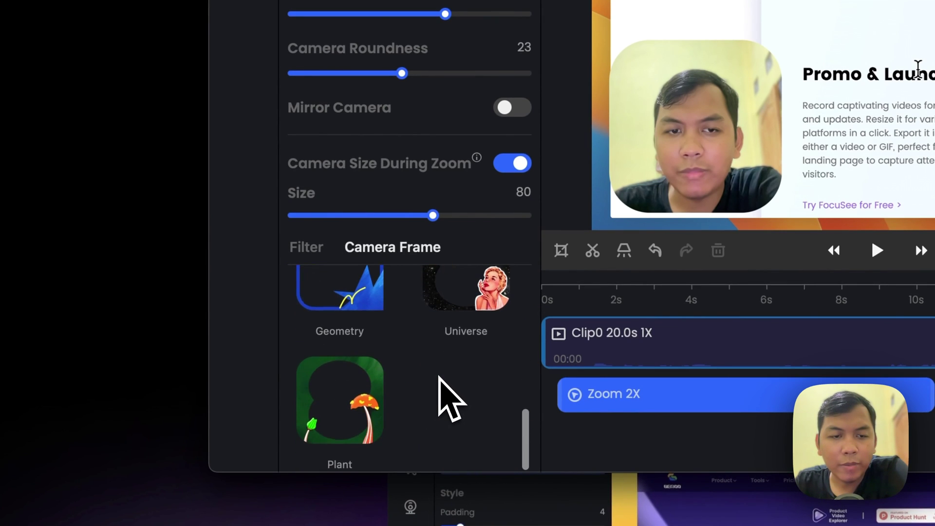
click(458, 319)
scroll(429, 326, up, 3)
scroll(429, 334, up, 5)
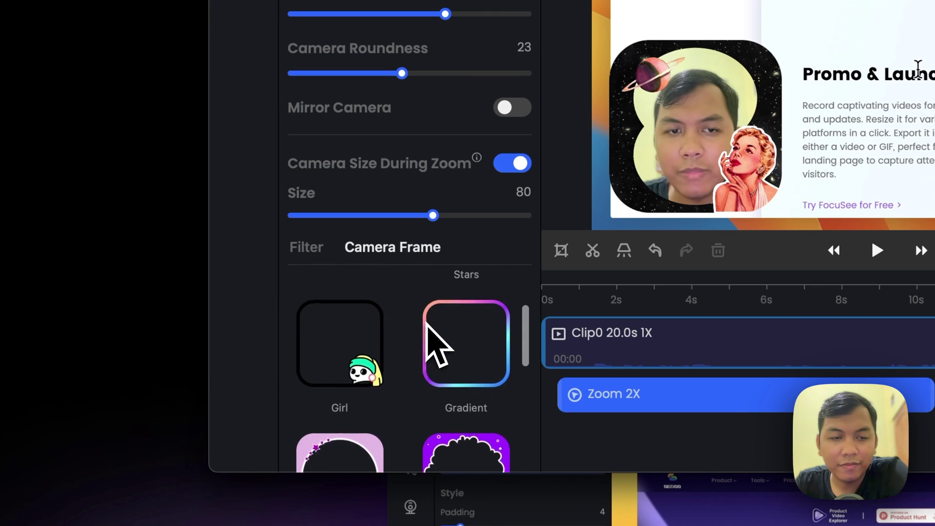
scroll(428, 345, up, 2)
click(431, 343)
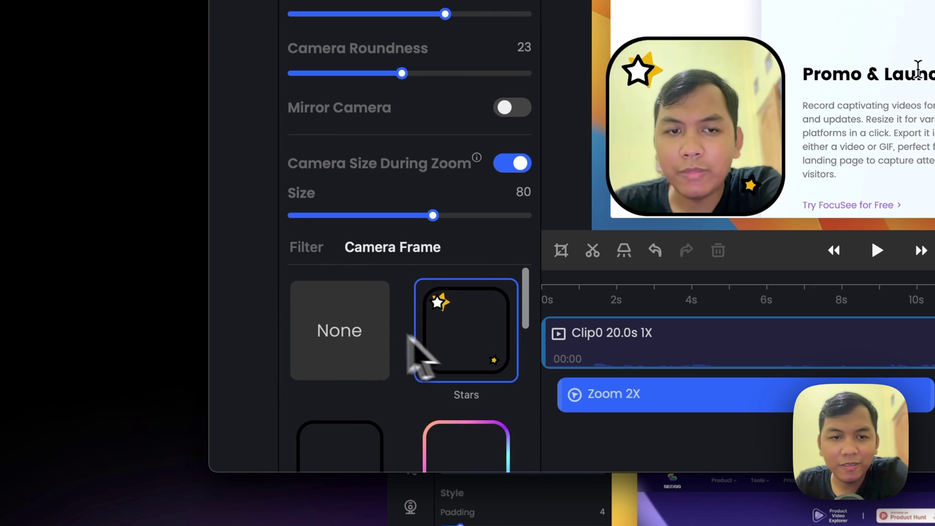
click(351, 329)
- Try the Natural, Cold, Warm, Dark and Art camera filters, settling on Natural
click(303, 246)
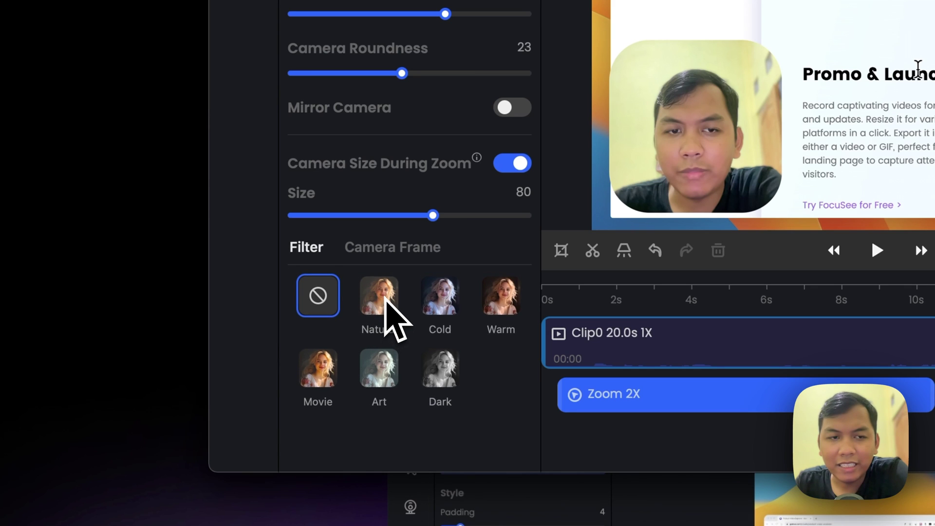
click(386, 305)
click(435, 312)
click(507, 307)
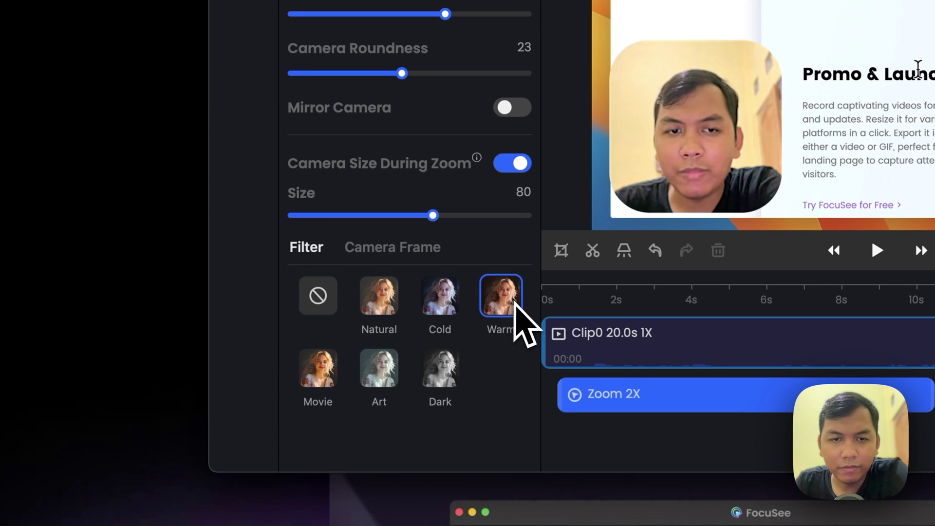
click(440, 370)
click(385, 373)
click(277, 372)
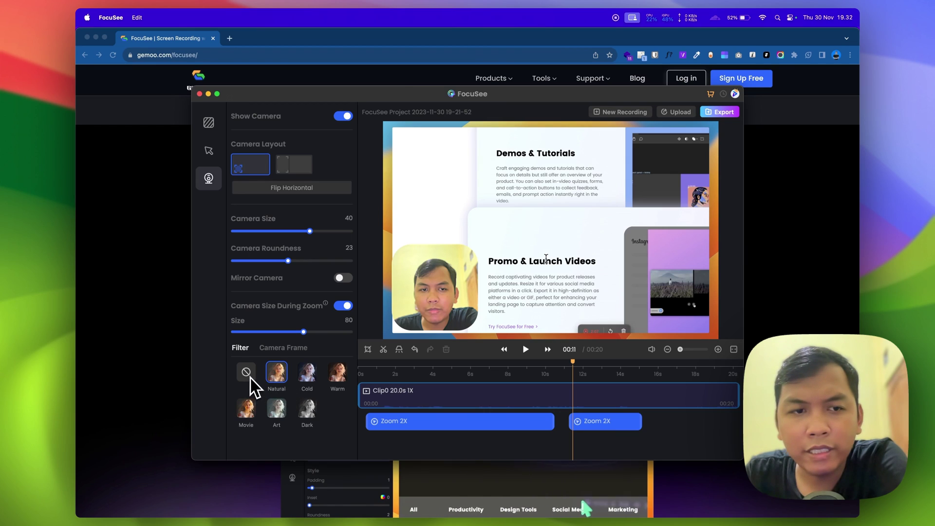
- Set the camera filter to None, preview side-by-side layout, then restore the overlay layout
click(247, 373)
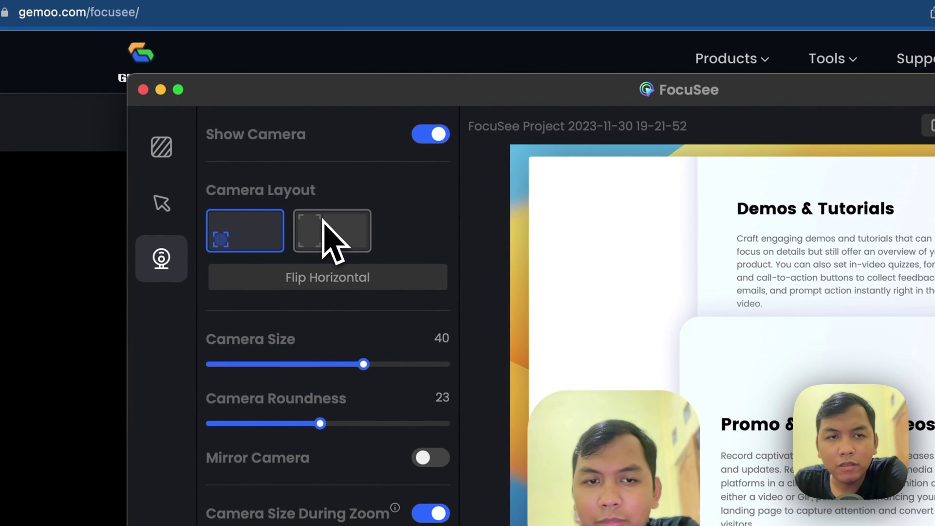
click(335, 241)
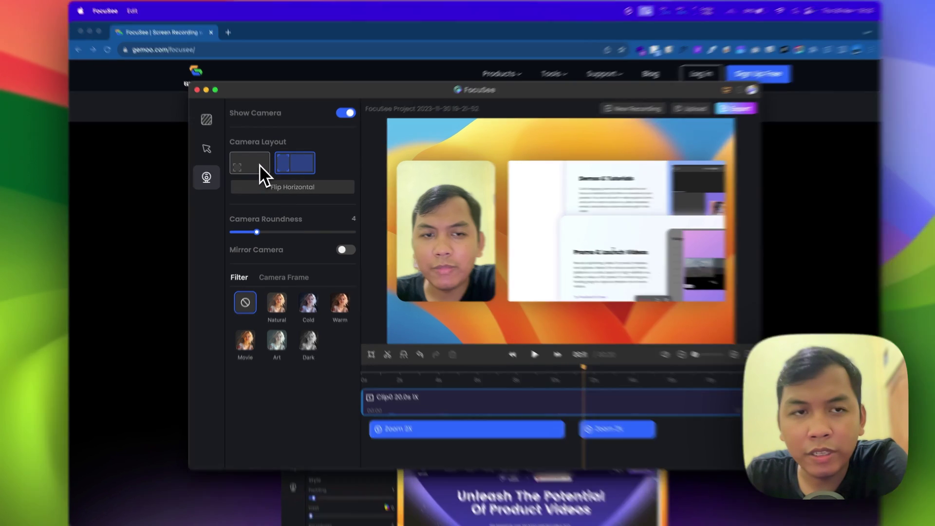
click(258, 167)
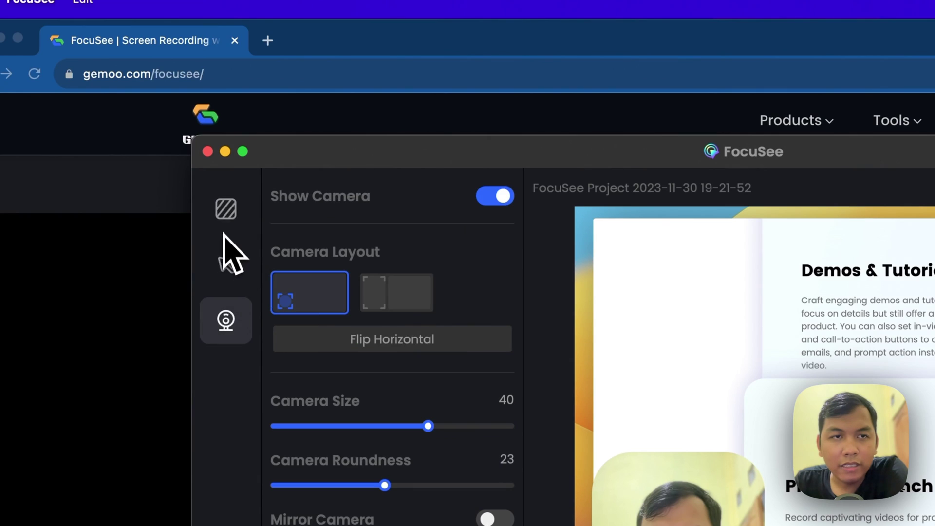
click(207, 129)
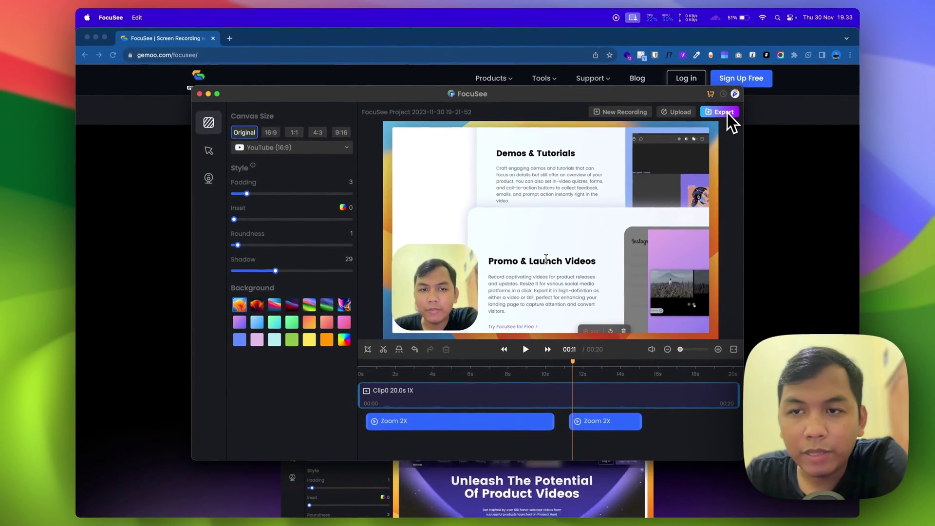
- Export the edited video as MP4 with 1080P resolution and a 60fps frame rate
click(728, 113)
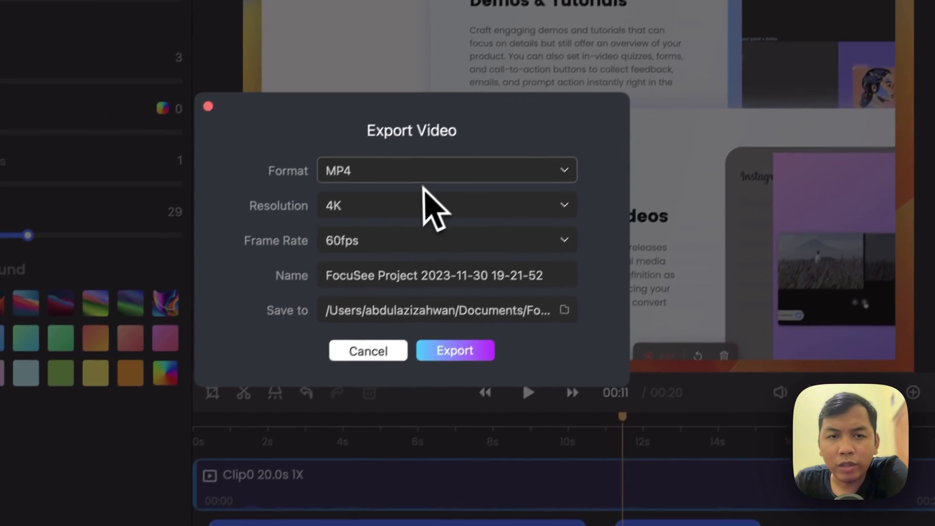
click(430, 155)
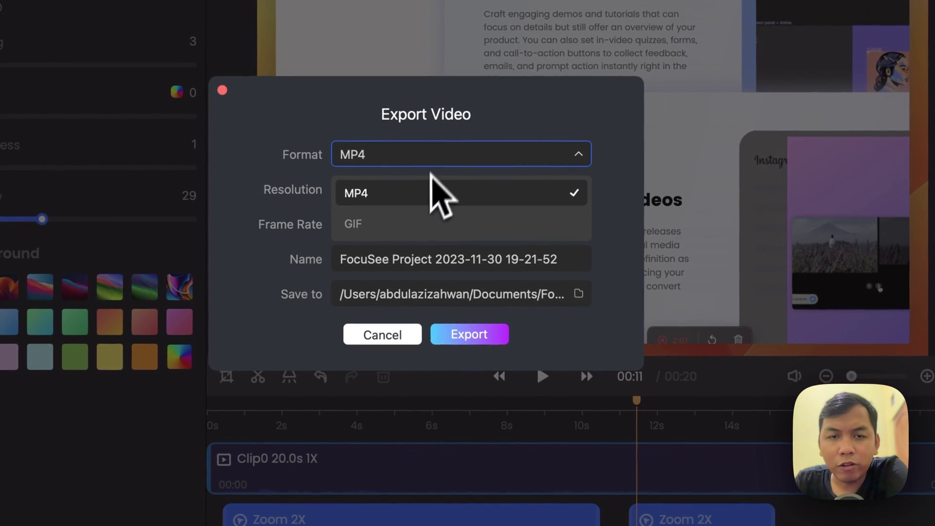
click(423, 193)
click(388, 194)
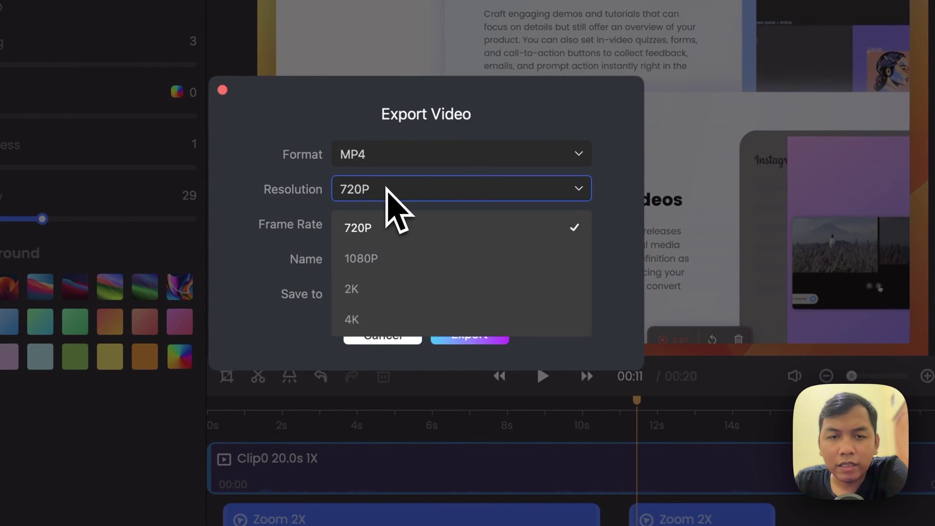
click(379, 263)
click(378, 232)
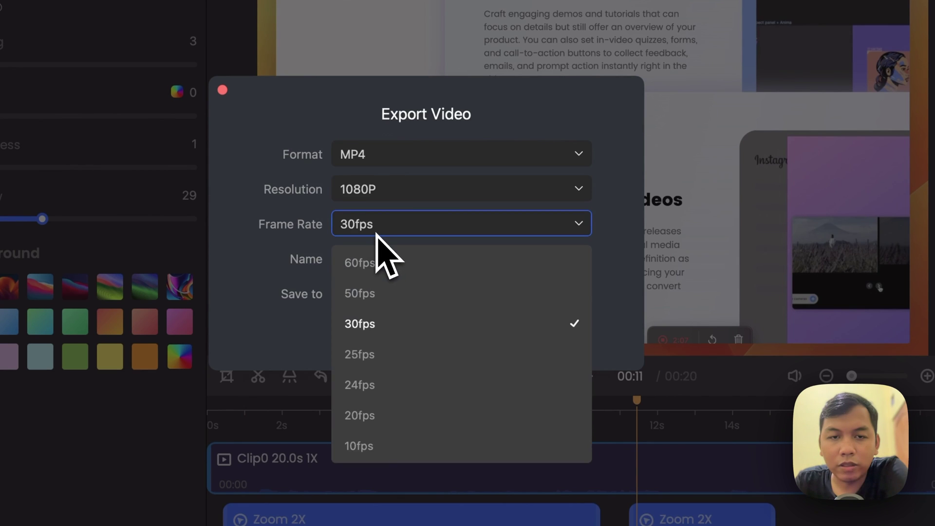
click(381, 268)
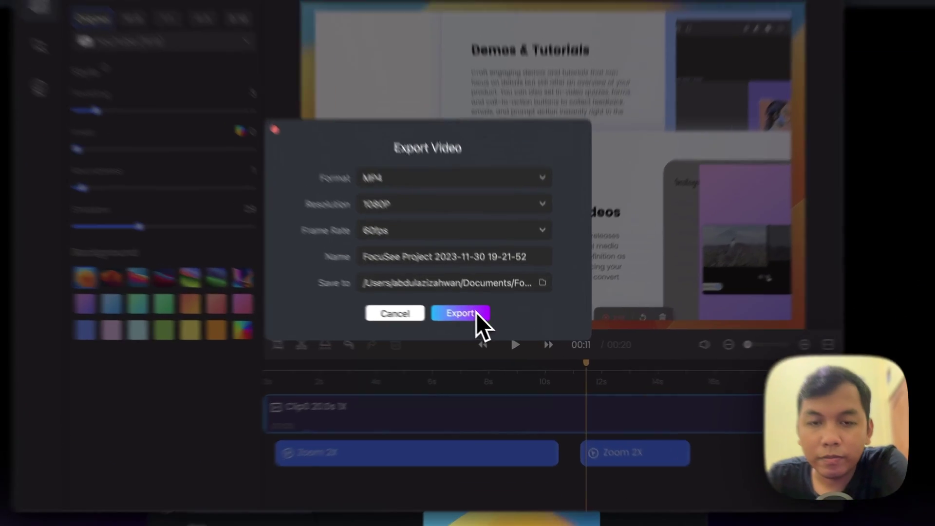
click(501, 331)
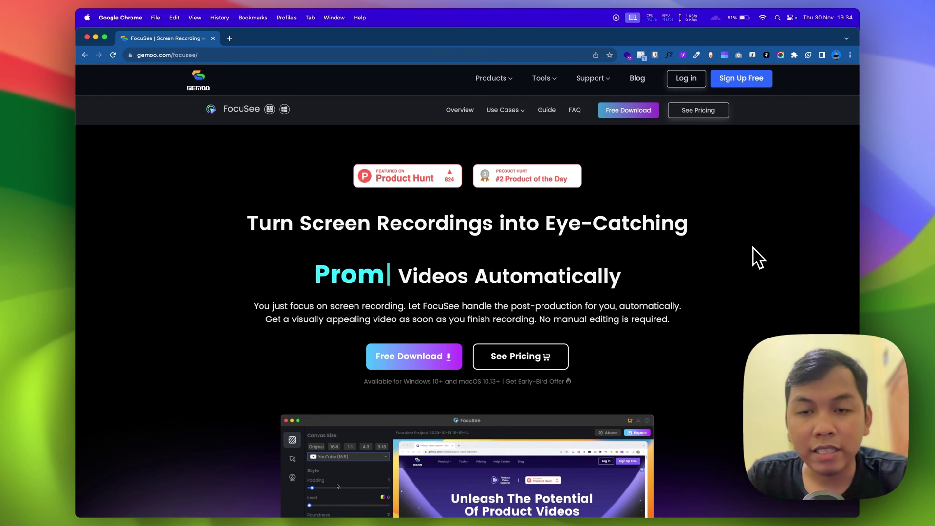
scroll(758, 257, down, 1)
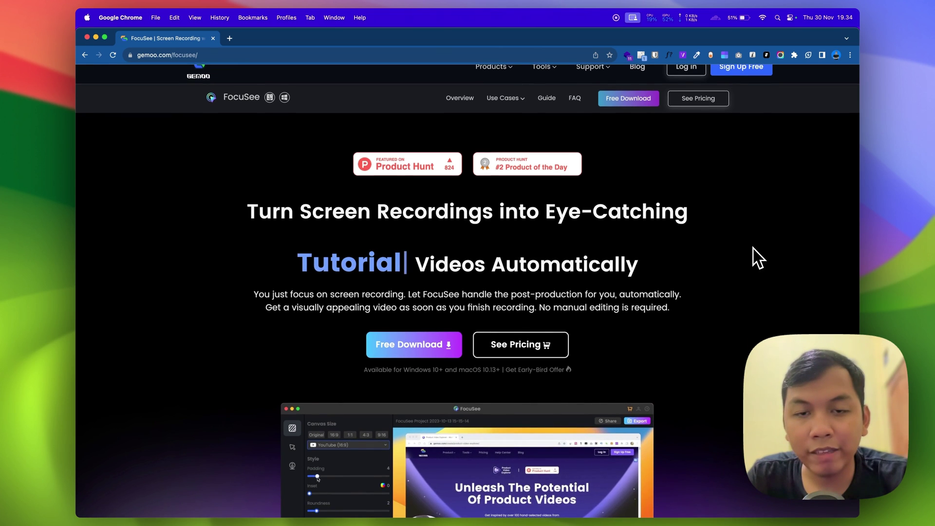
scroll(758, 257, down, 5)
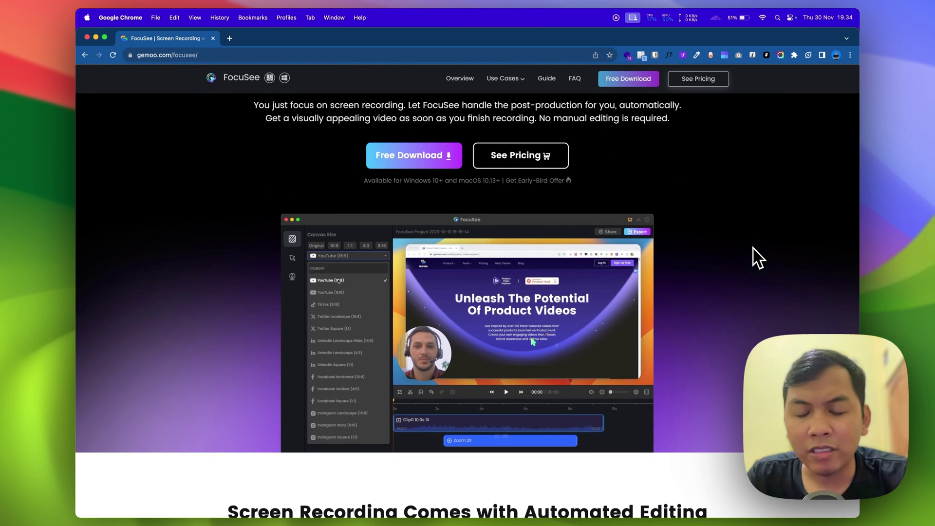
scroll(758, 257, down, 2)
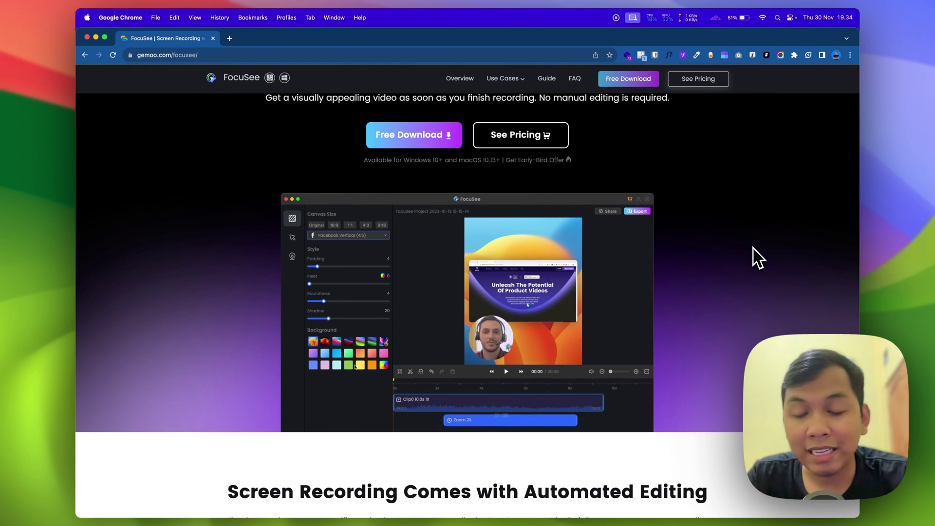
scroll(759, 258, down, 2)
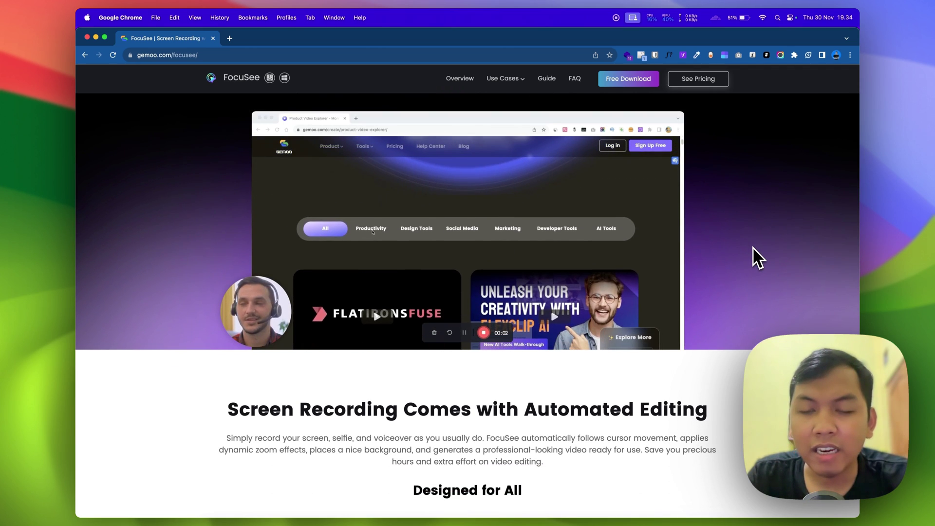
scroll(716, 250, up, 4)
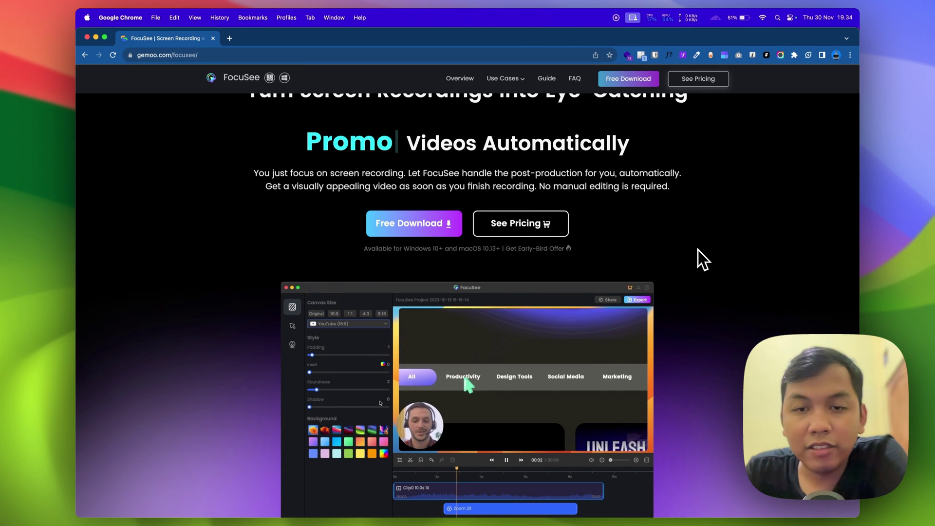
scroll(703, 260, down, 1)
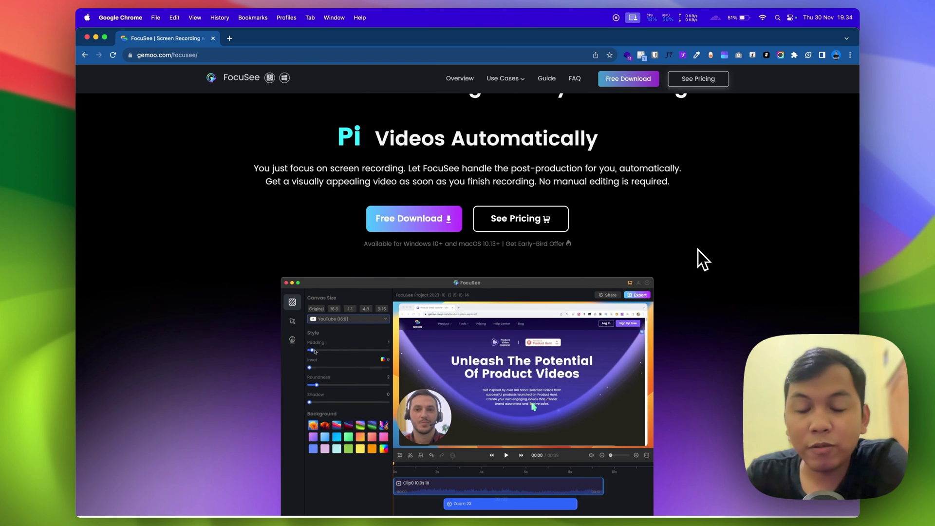
scroll(699, 249, down, 4)
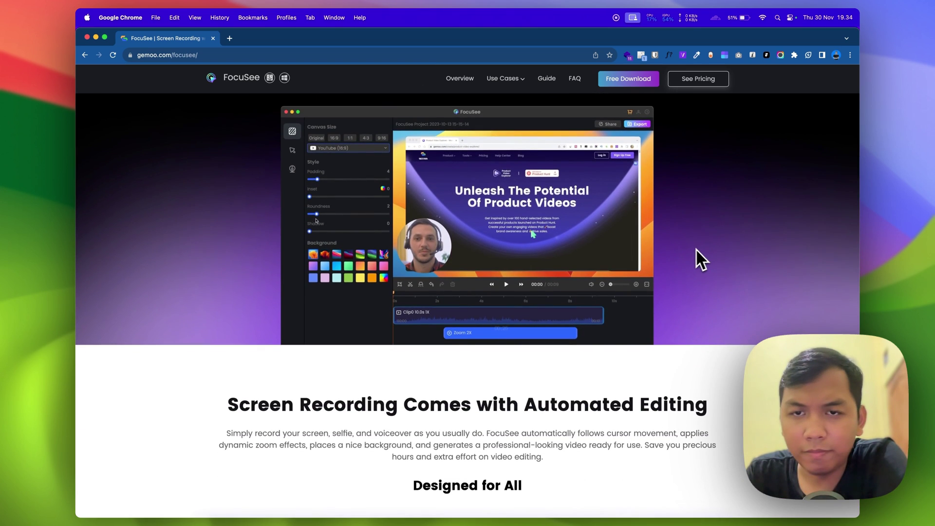
scroll(695, 248, up, 5)
scroll(470, 271, up, 2)
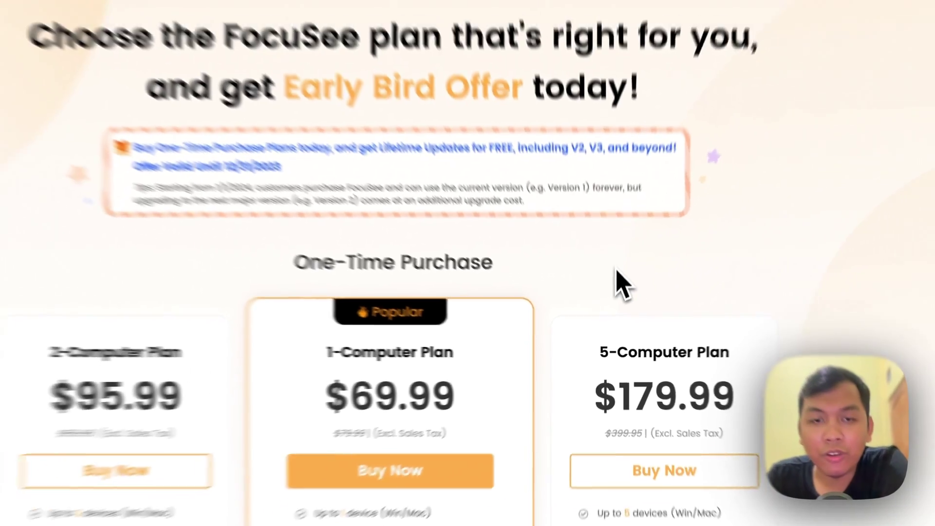
scroll(555, 285, up, 2)
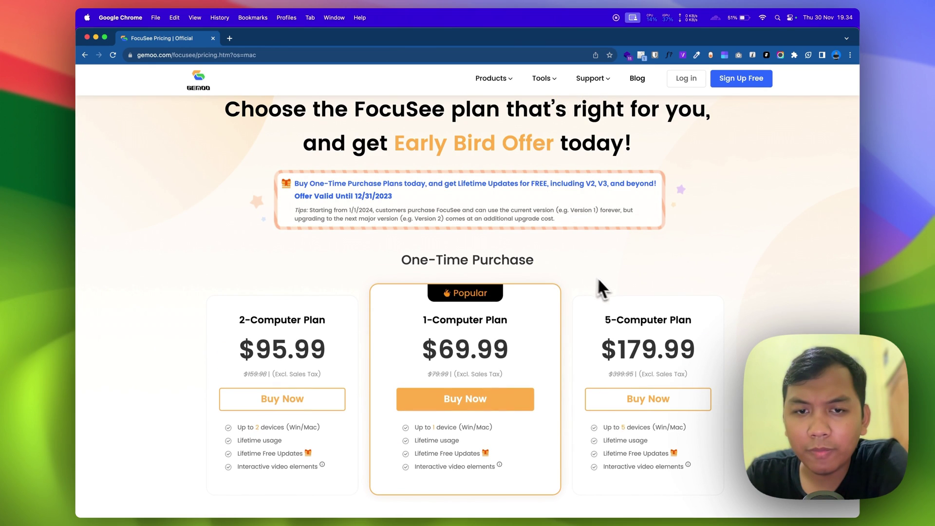
scroll(603, 280, down, 1)
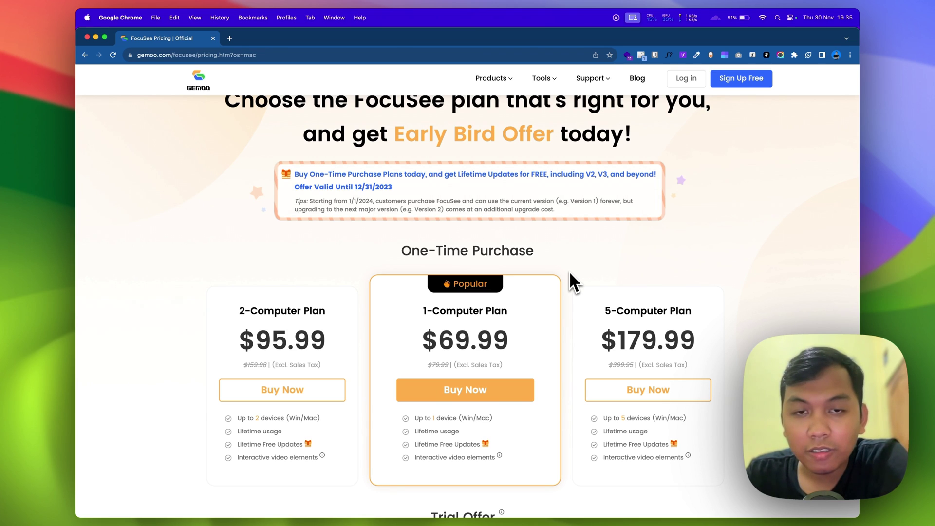
scroll(555, 270, up, 1)
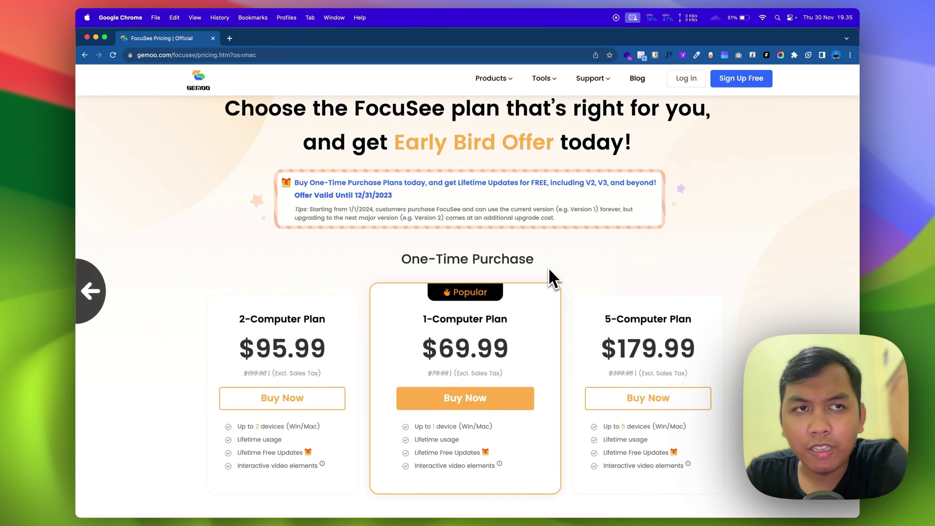
scroll(548, 266, left, 5)
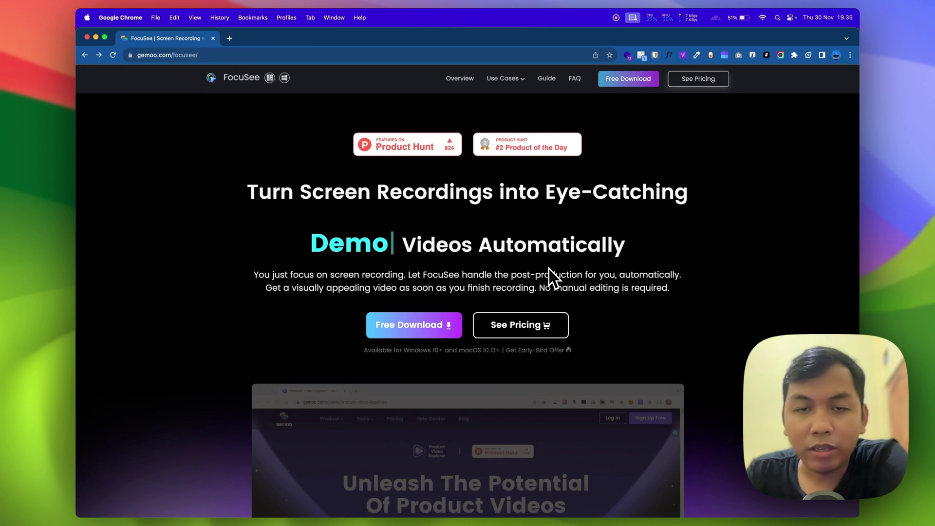
scroll(623, 275, up, 1)
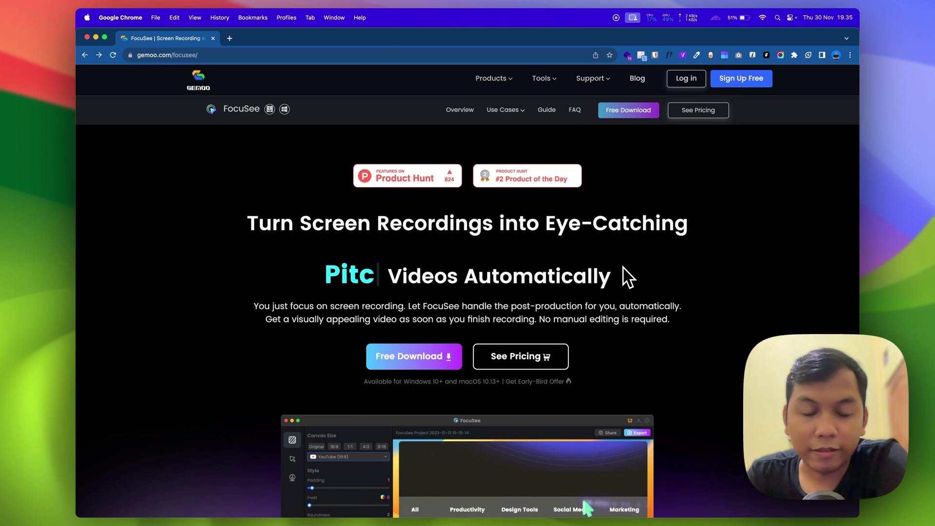
scroll(629, 278, down, 1)
scroll(628, 278, up, 1)
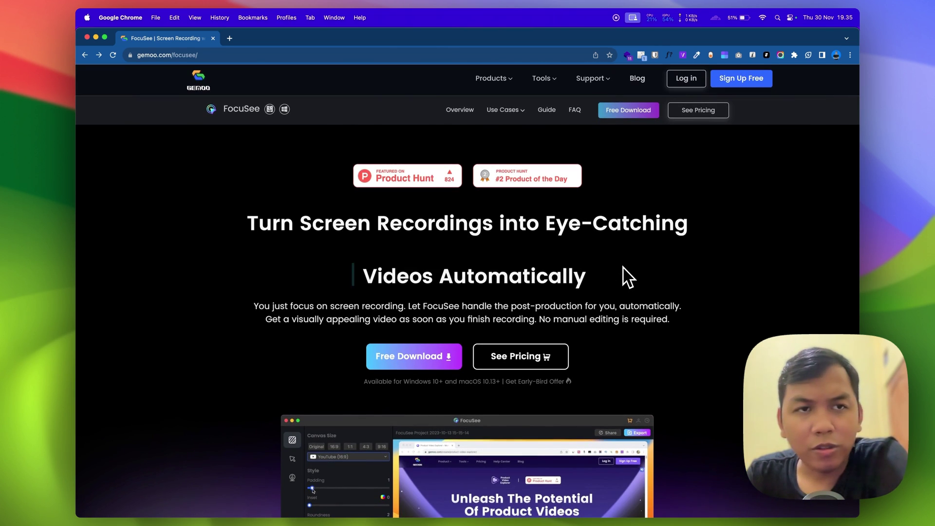